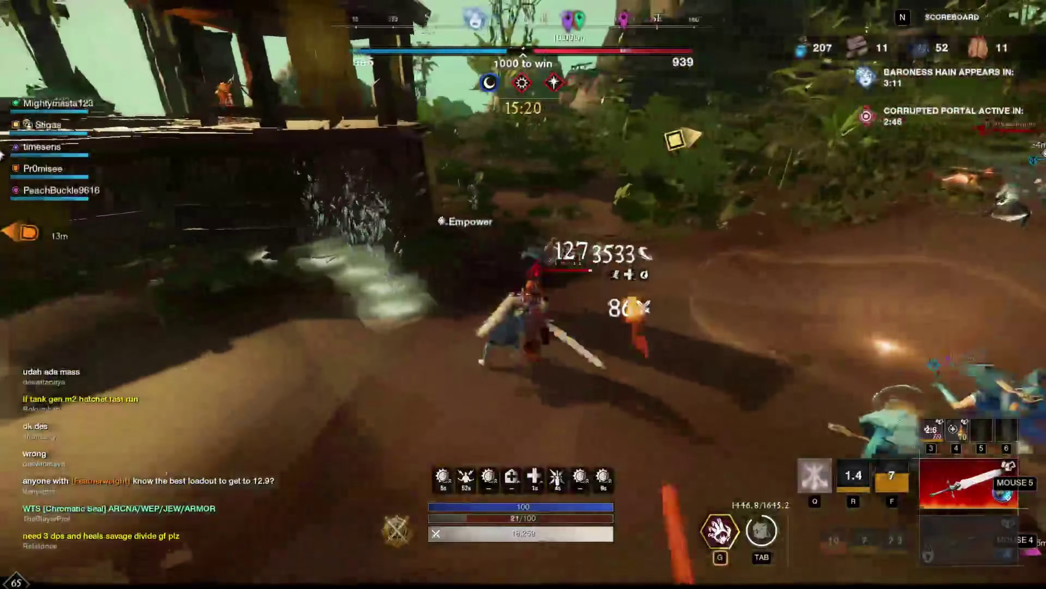
Use the Q, R and F abilities and attacks to finish off enemies at the outpost.
{"action": "key", "text": "q"}
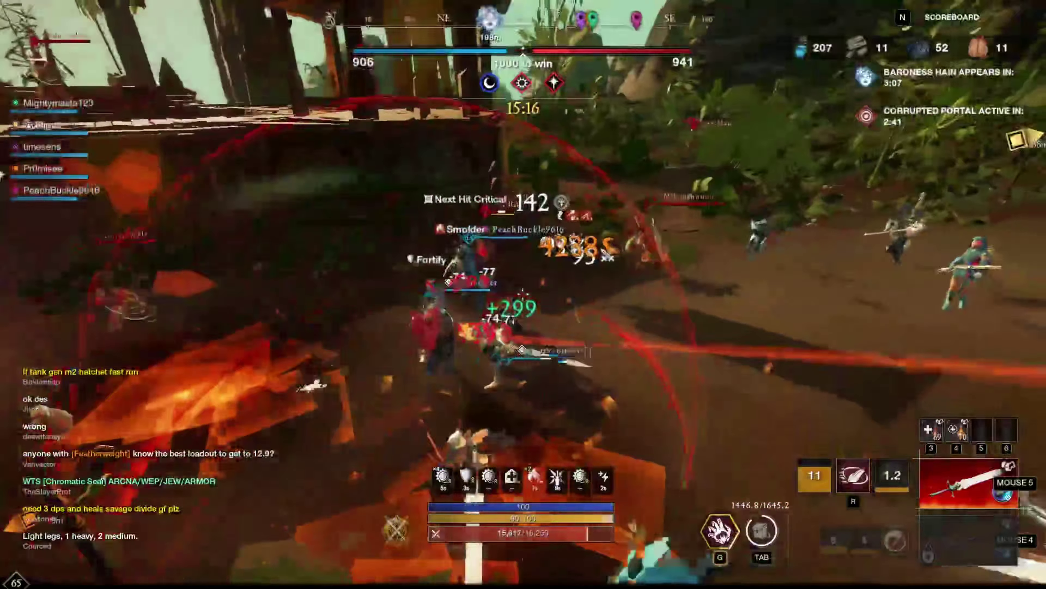
{"action": "key", "text": "r"}
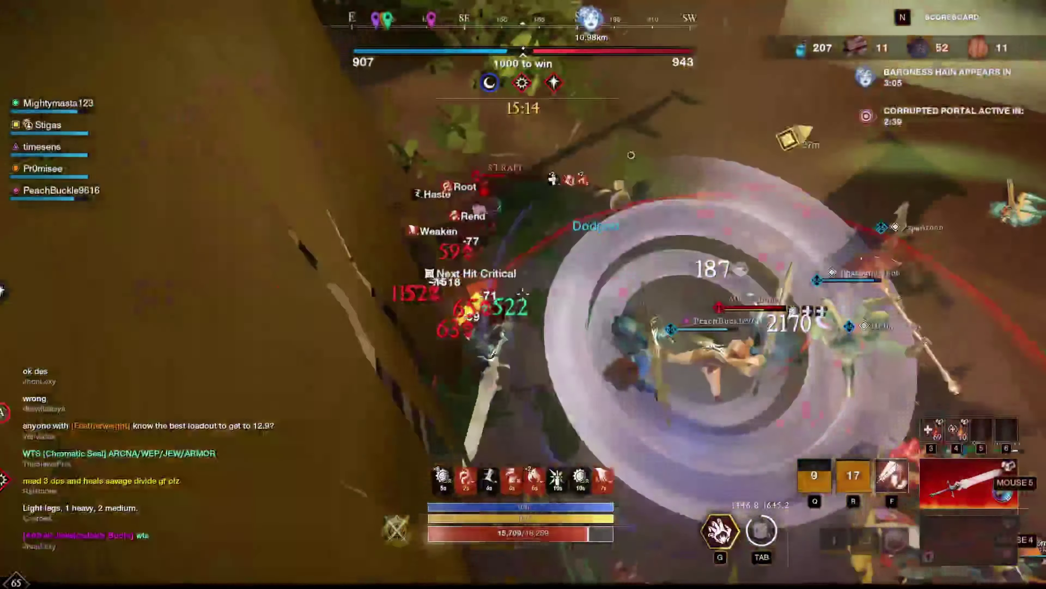
{"action": "key", "text": "f"}
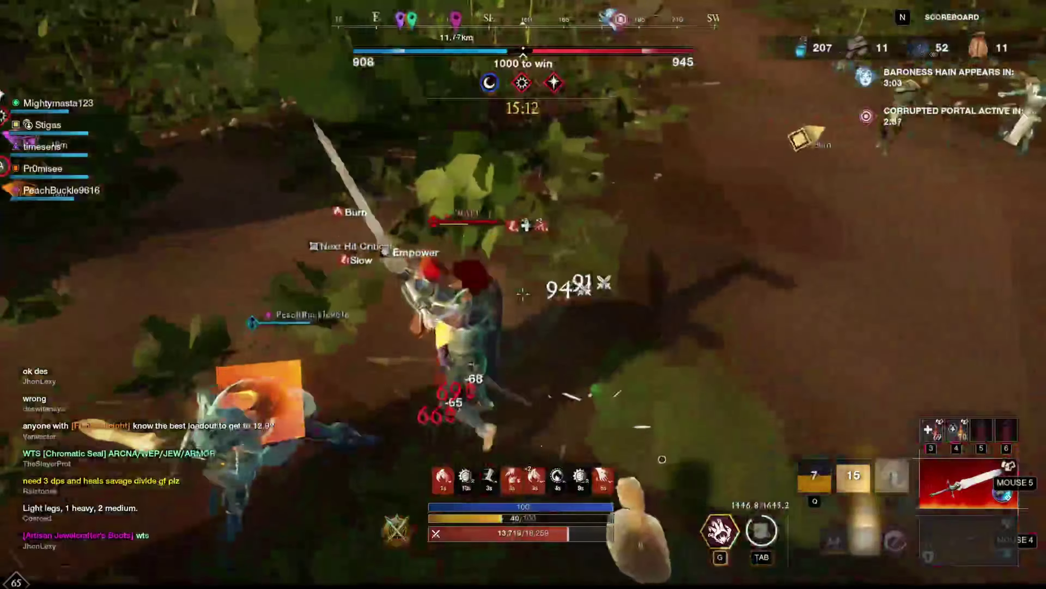
{"action": "left_click", "coordinate": [523, 293]}
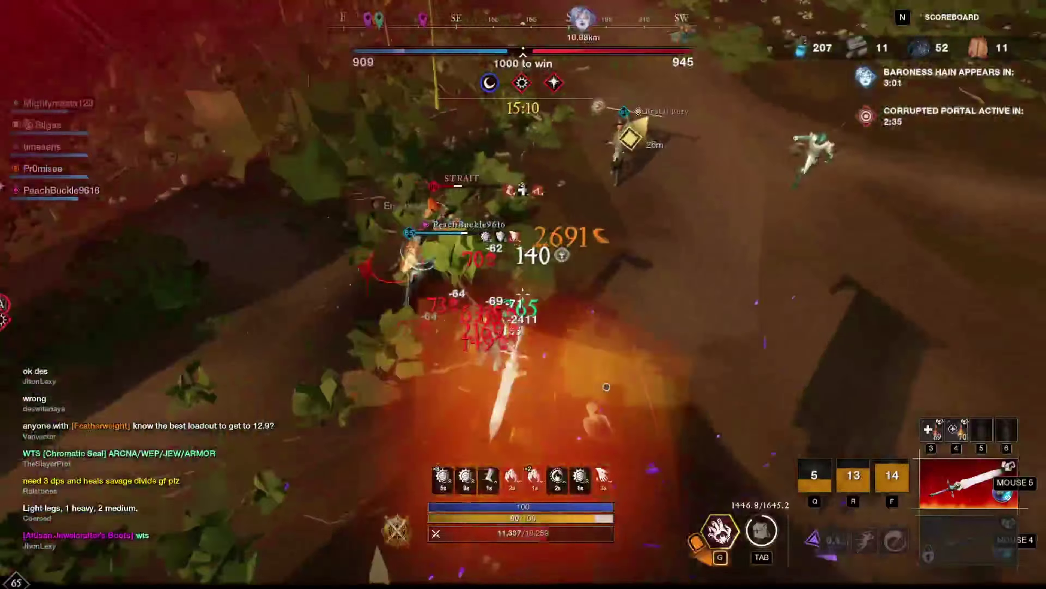
{"action": "left_click", "coordinate": [523, 293]}
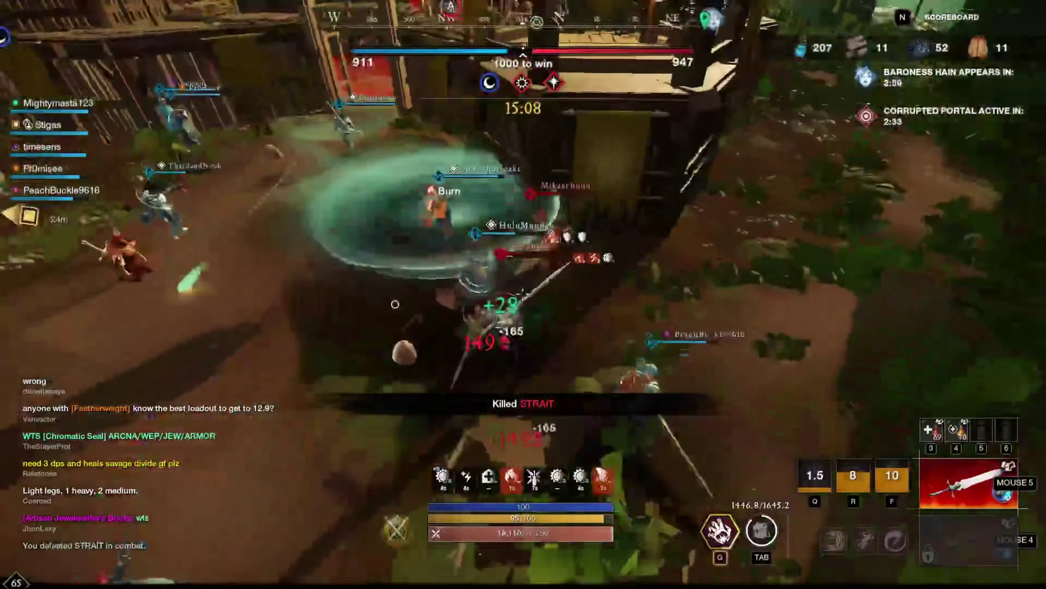
{"action": "left_click", "coordinate": [524, 294]}
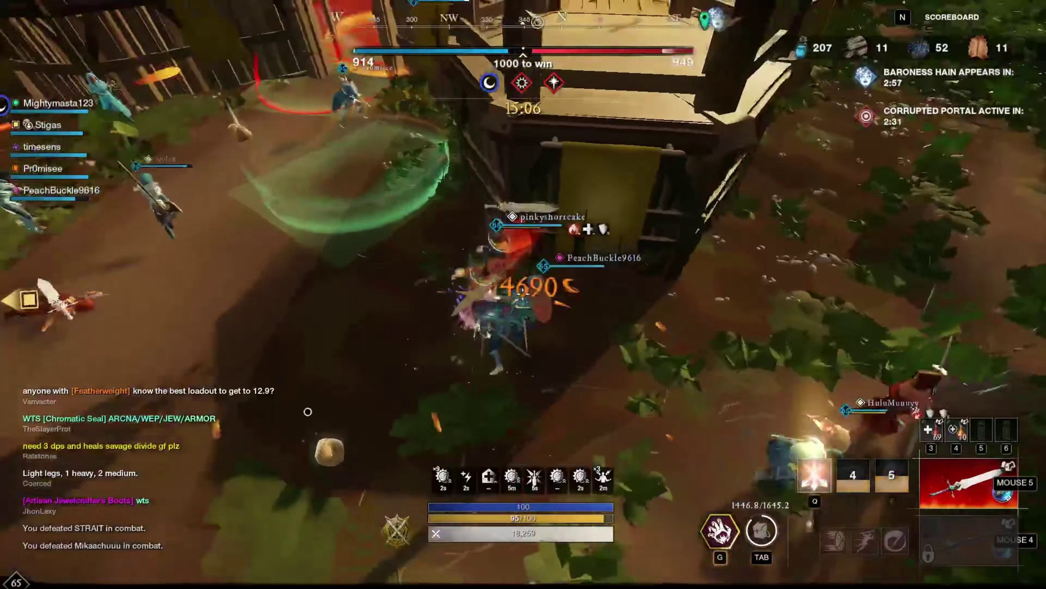
Swap weapons and keep attacking with R and F to hold off the outpost attackers.
{"action": "left_click", "coordinate": [523, 293]}
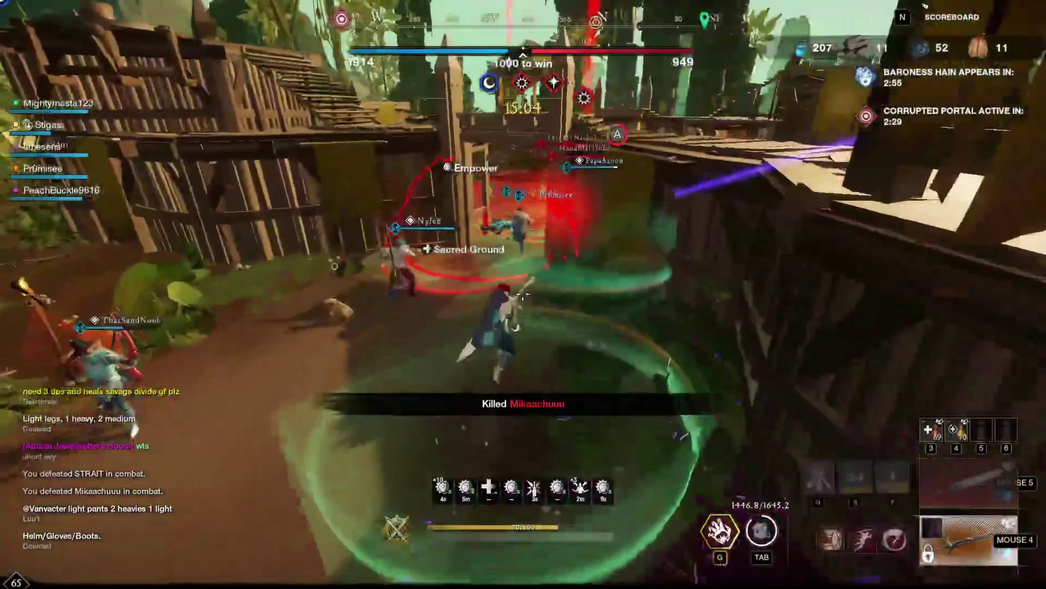
{"action": "left_click", "coordinate": [523, 293]}
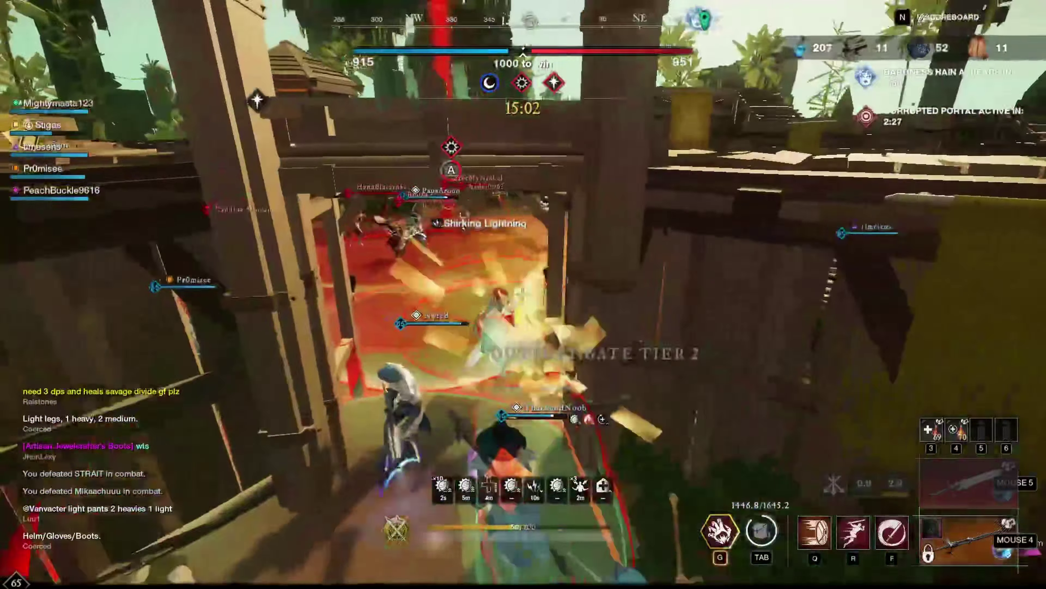
{"action": "left_click", "coordinate": [523, 293]}
{"action": "key", "text": "r"}
{"action": "key", "text": "f"}
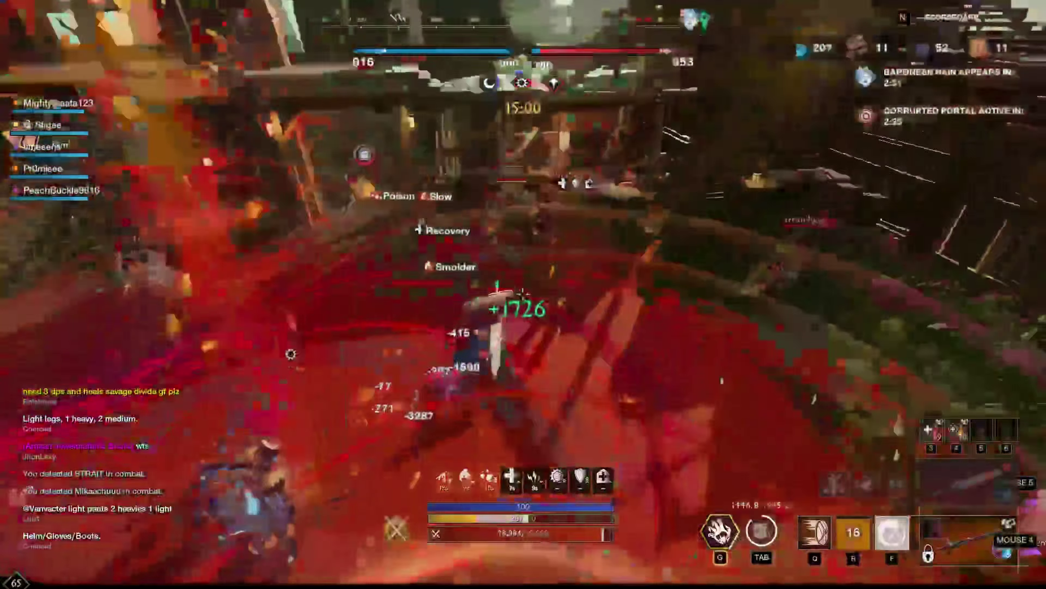
{"action": "left_click", "coordinate": [523, 294]}
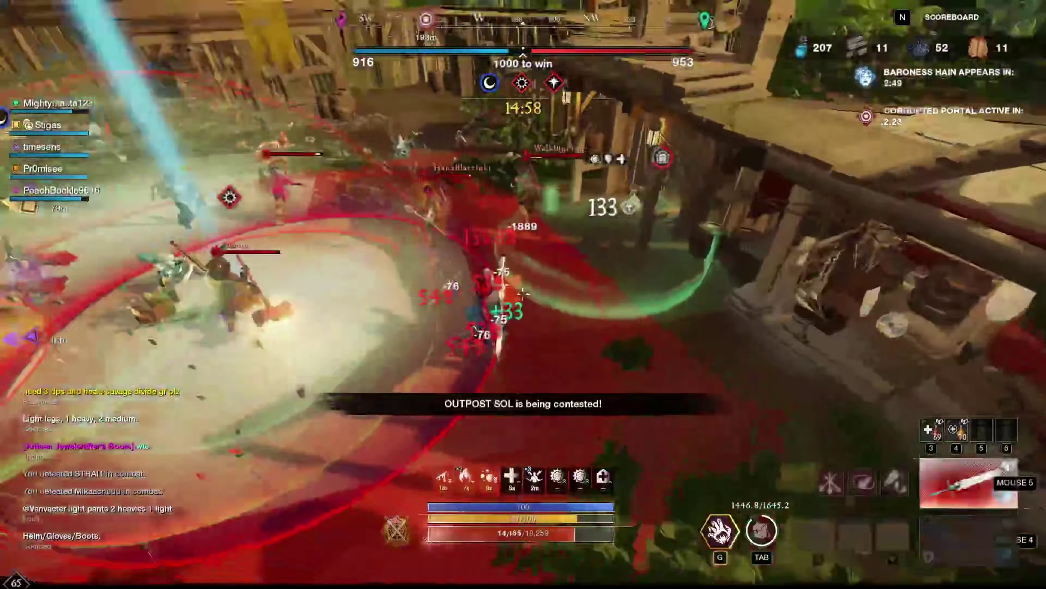
{"action": "left_click", "coordinate": [523, 293]}
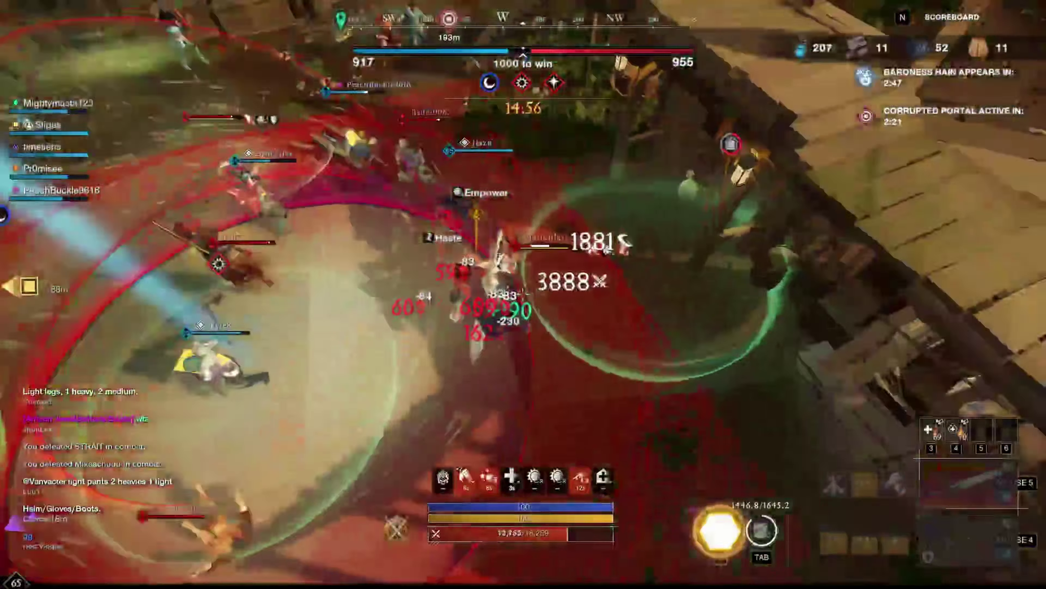
{"action": "left_click", "coordinate": [523, 293]}
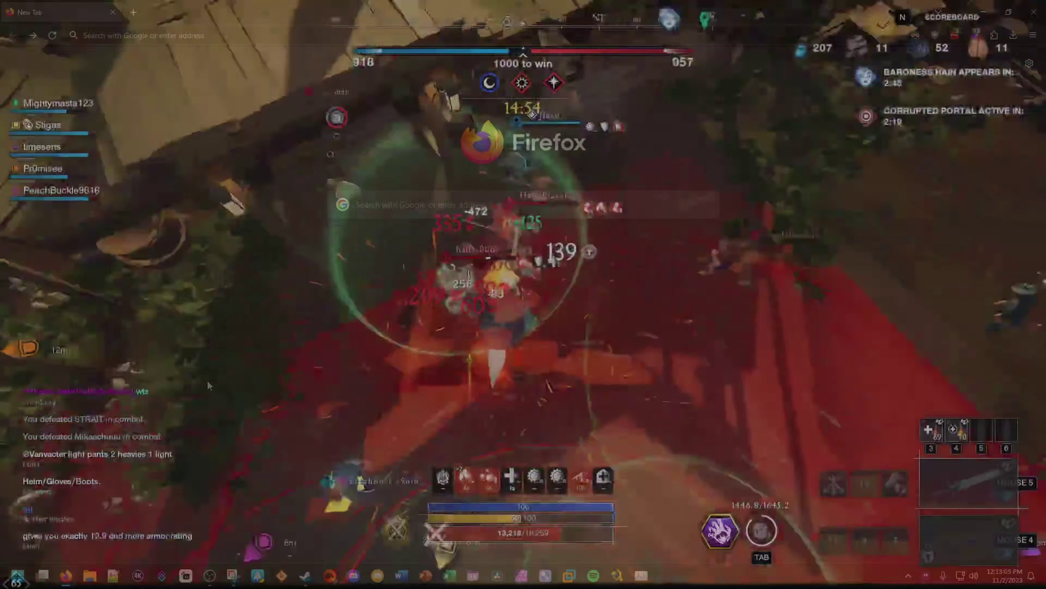
Search for 'nvidia profile inspector' and open the GitHub releases result.
{"action": "left_click", "coordinate": [267, 33]}
{"action": "type", "text": "n"}
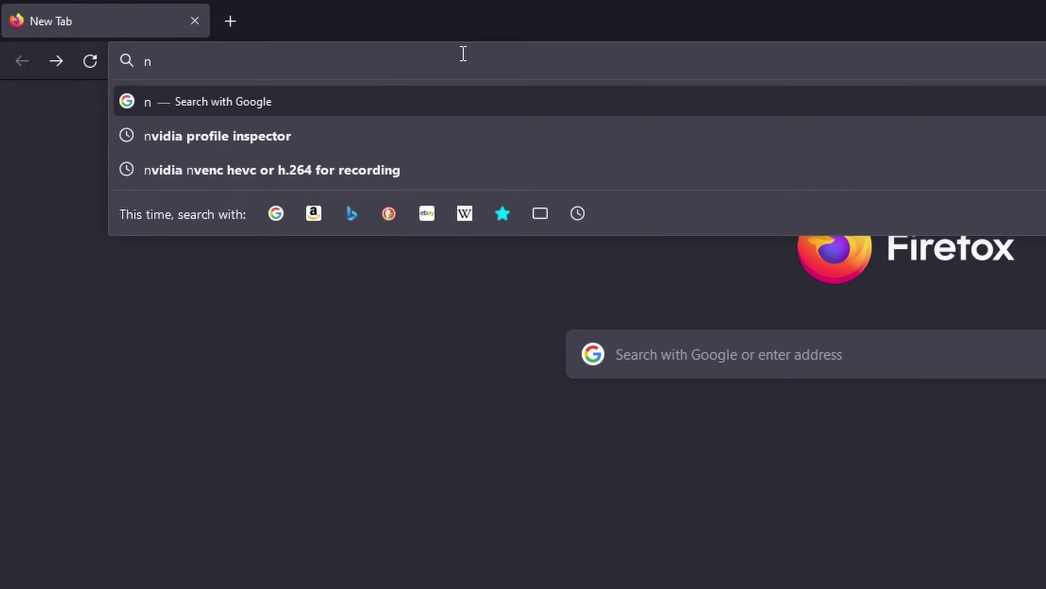
{"action": "type", "text": "vidia profile "}
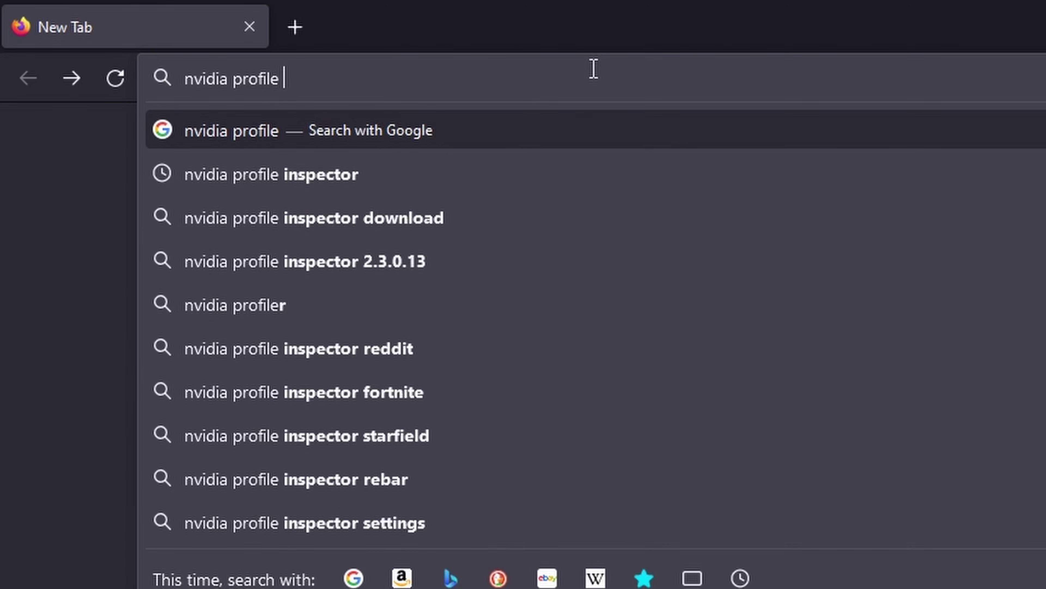
{"action": "type", "text": "inspector"}
{"action": "key", "text": "Return"}
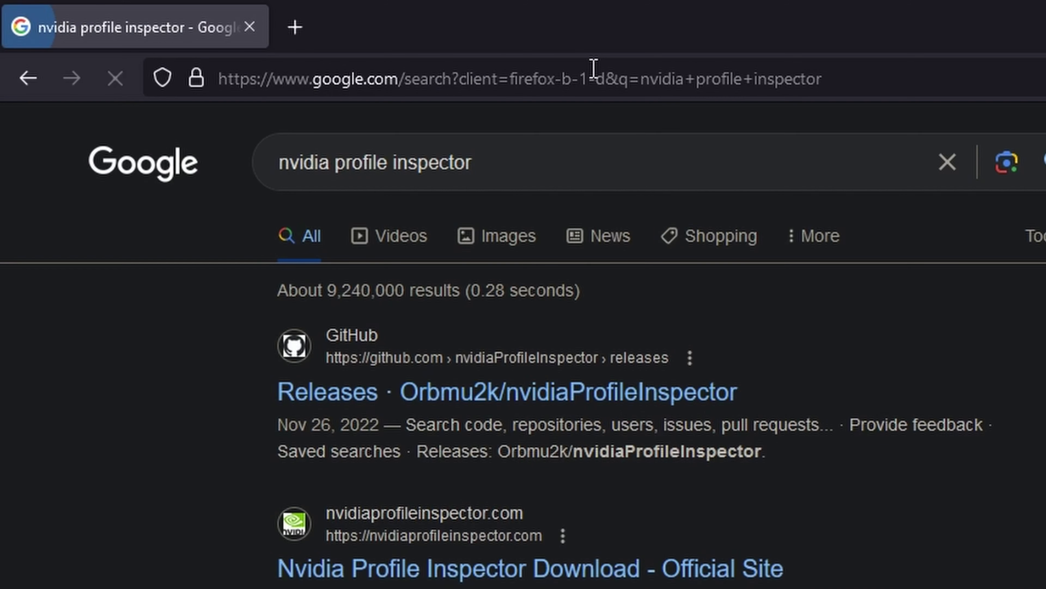
{"action": "left_click", "coordinate": [470, 405]}
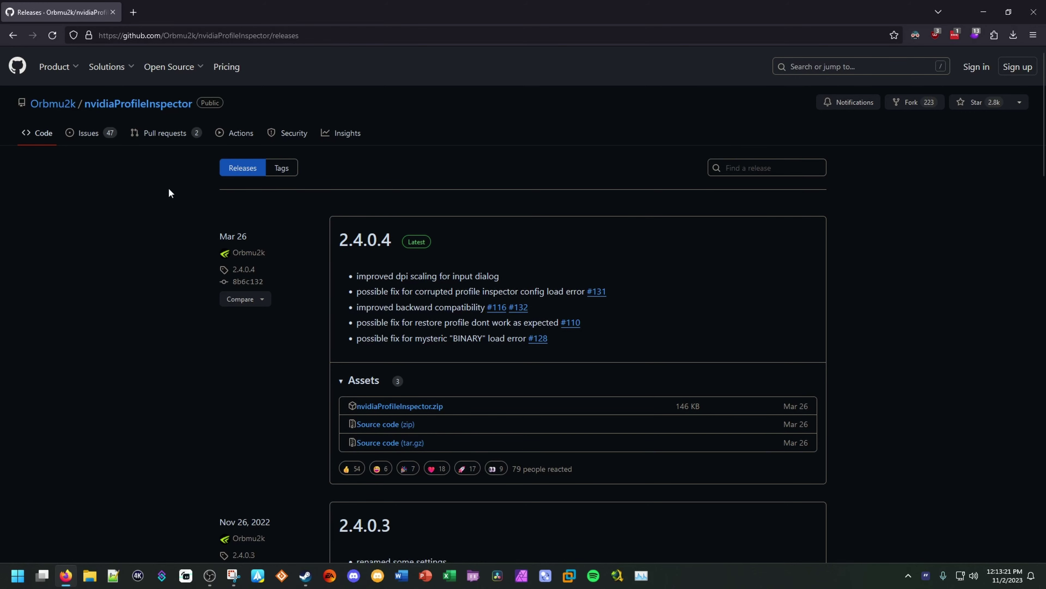
Download nvidiaProfileInspector.zip from the 2.4.0.4 release on the repository's Releases page.
{"action": "left_click", "coordinate": [131, 104]}
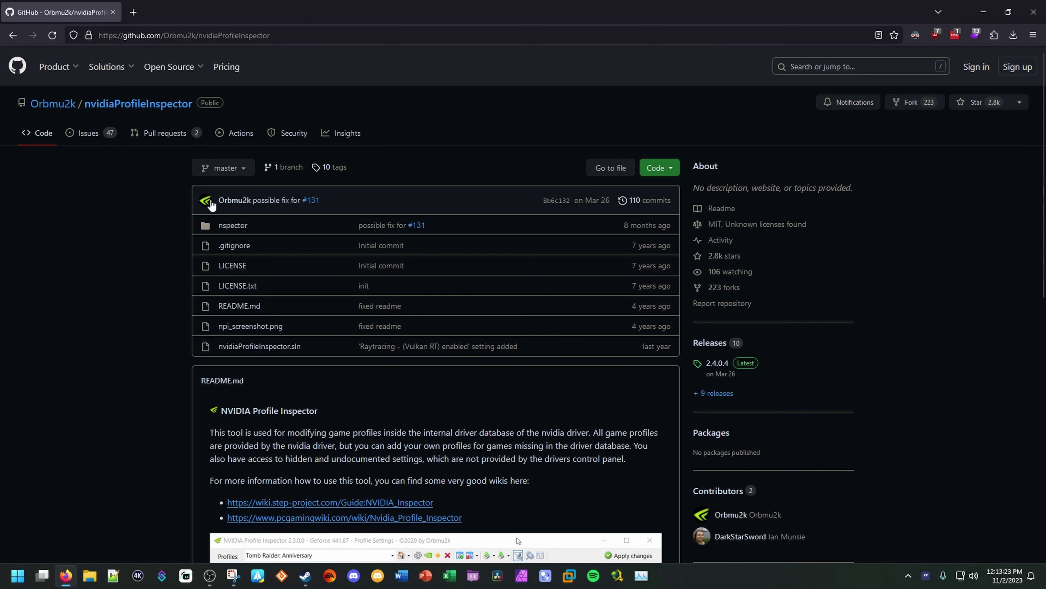
{"action": "scroll", "coordinate": [167, 227], "scroll_direction": "down", "scroll_amount": 10}
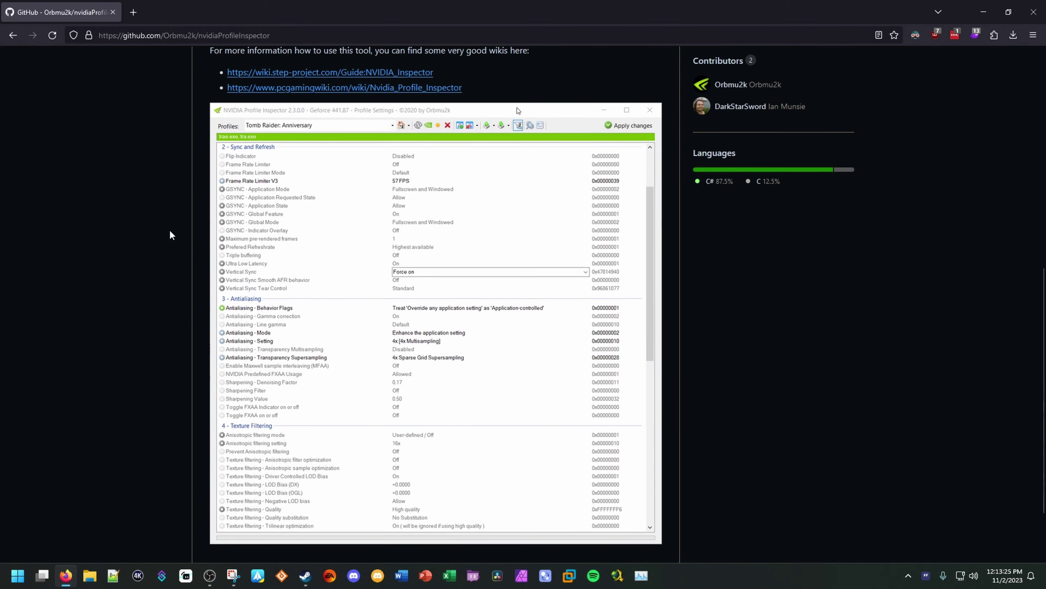
{"action": "scroll", "coordinate": [169, 224], "scroll_direction": "up", "scroll_amount": 15}
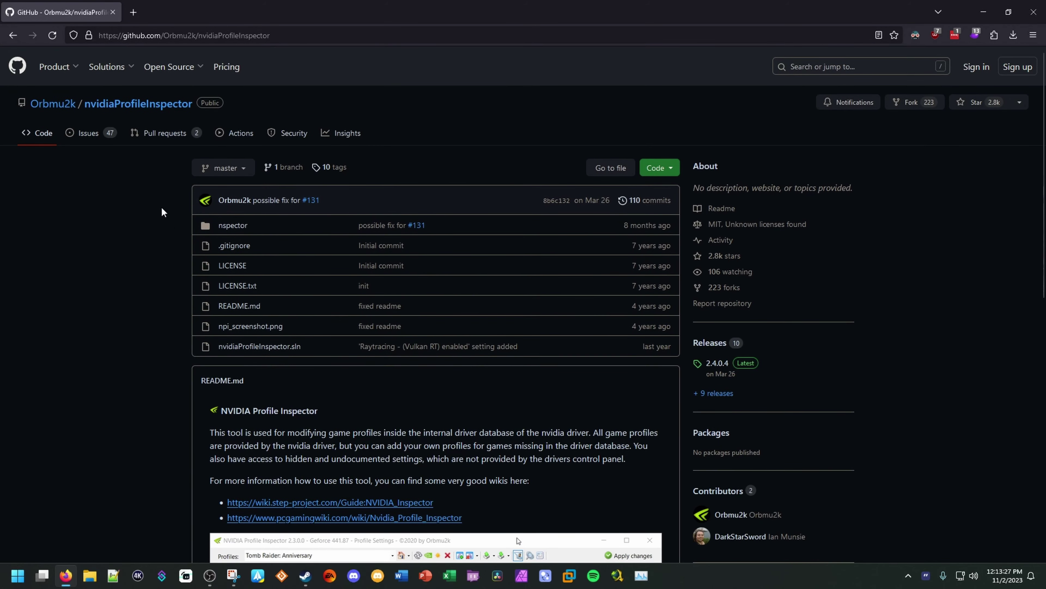
{"action": "scroll", "coordinate": [134, 209], "scroll_direction": "down", "scroll_amount": 1}
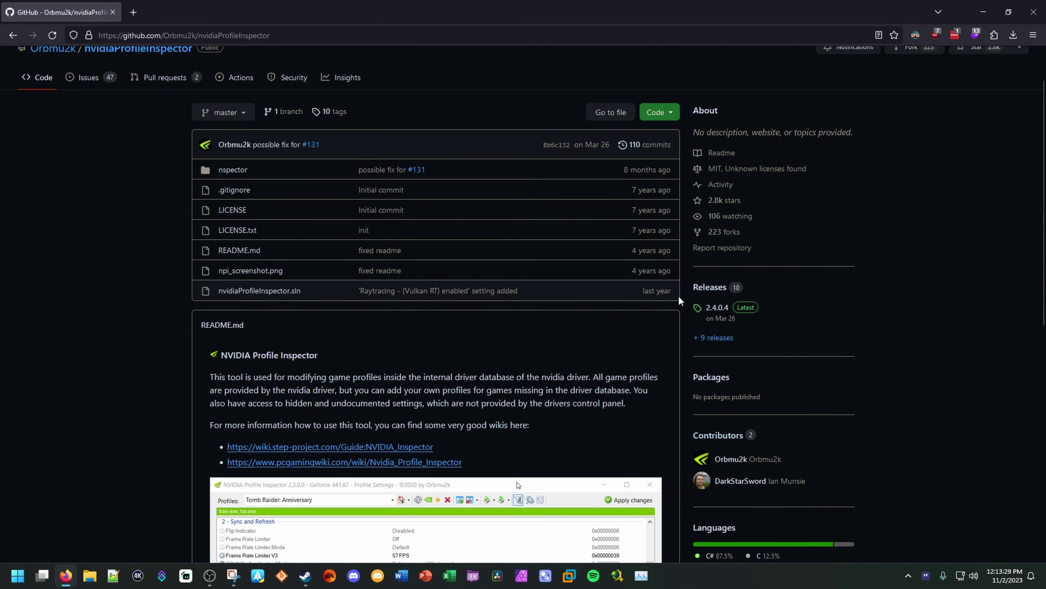
{"action": "left_click", "coordinate": [710, 288]}
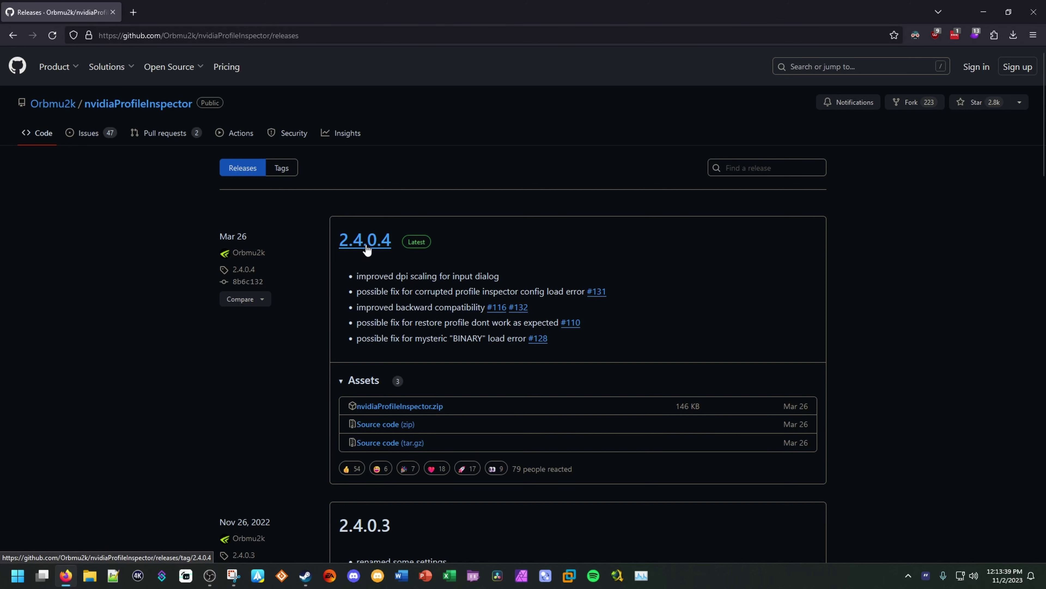
{"action": "scroll", "coordinate": [395, 262], "scroll_direction": "down", "scroll_amount": 1}
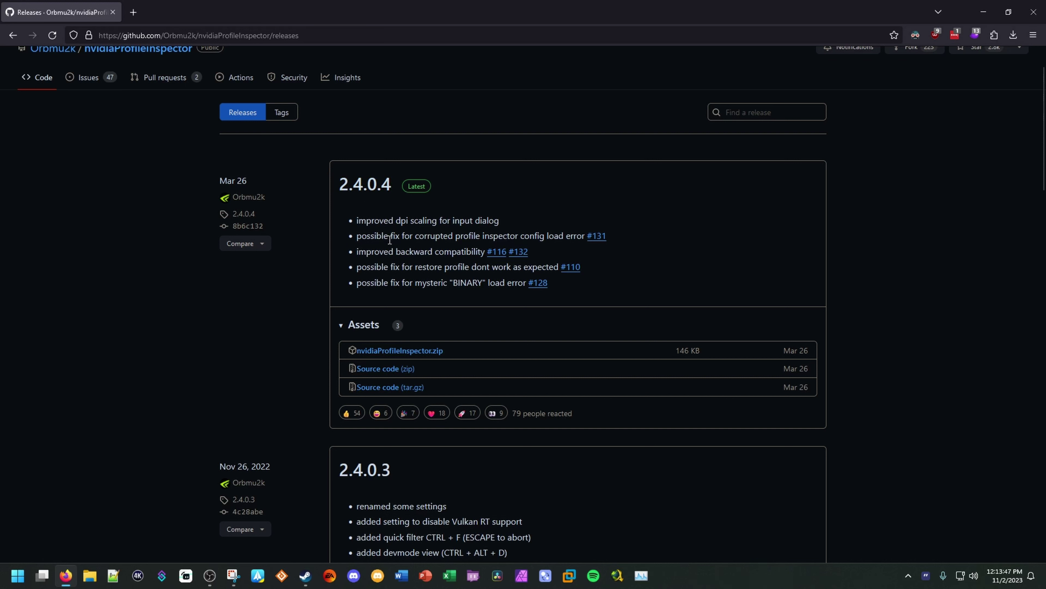
{"action": "left_click", "coordinate": [400, 353]}
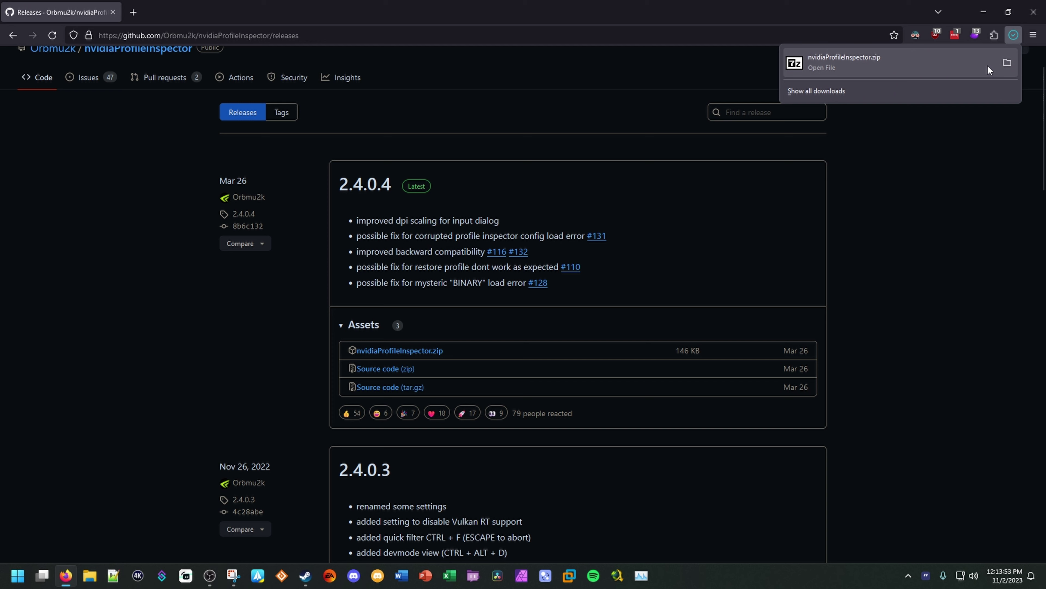
Extract nvidiaProfileInspector.zip into its Downloads subfolder and run nvidiaProfileInspector.exe from it.
{"action": "left_click", "coordinate": [1007, 63]}
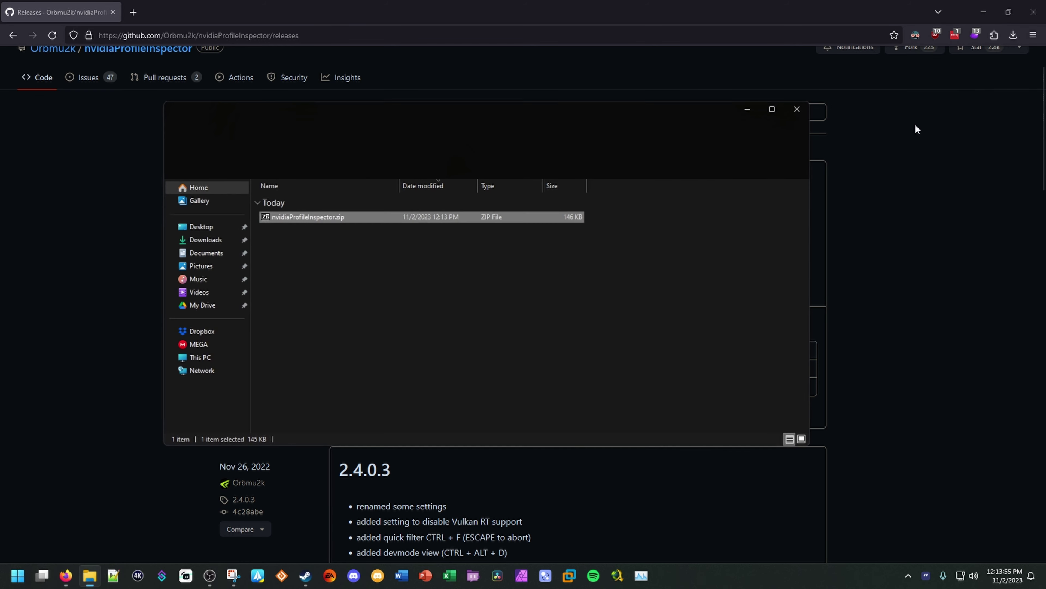
{"action": "left_click", "coordinate": [346, 249]}
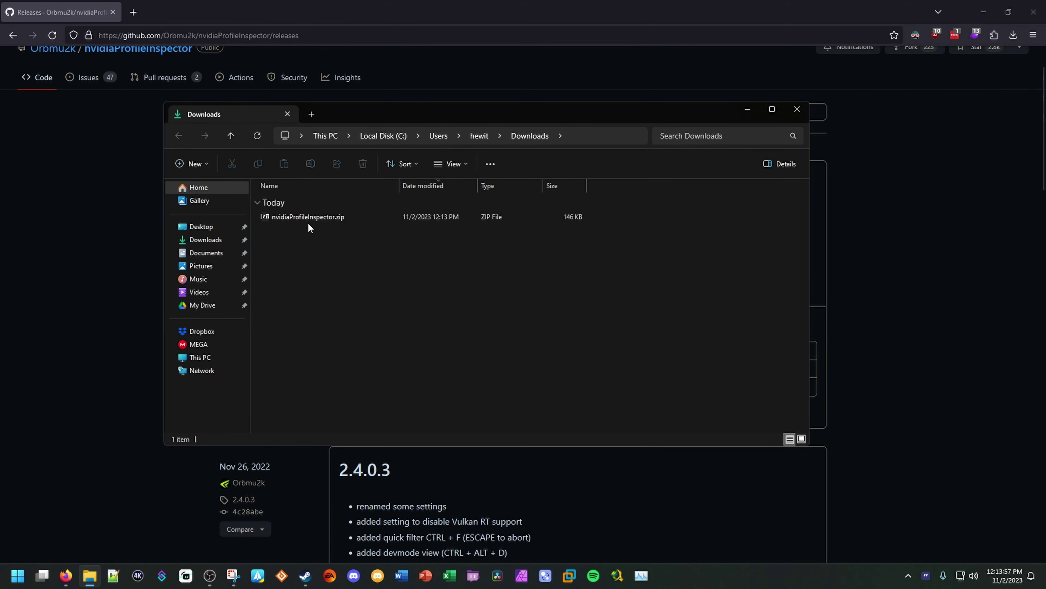
{"action": "left_click", "coordinate": [307, 222]}
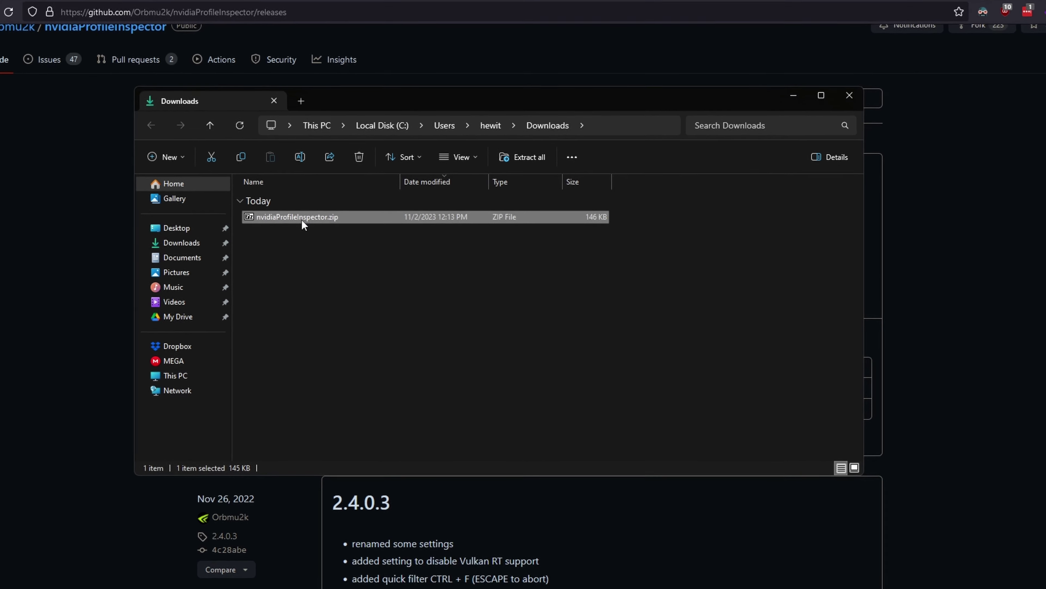
{"action": "right_click", "coordinate": [278, 226]}
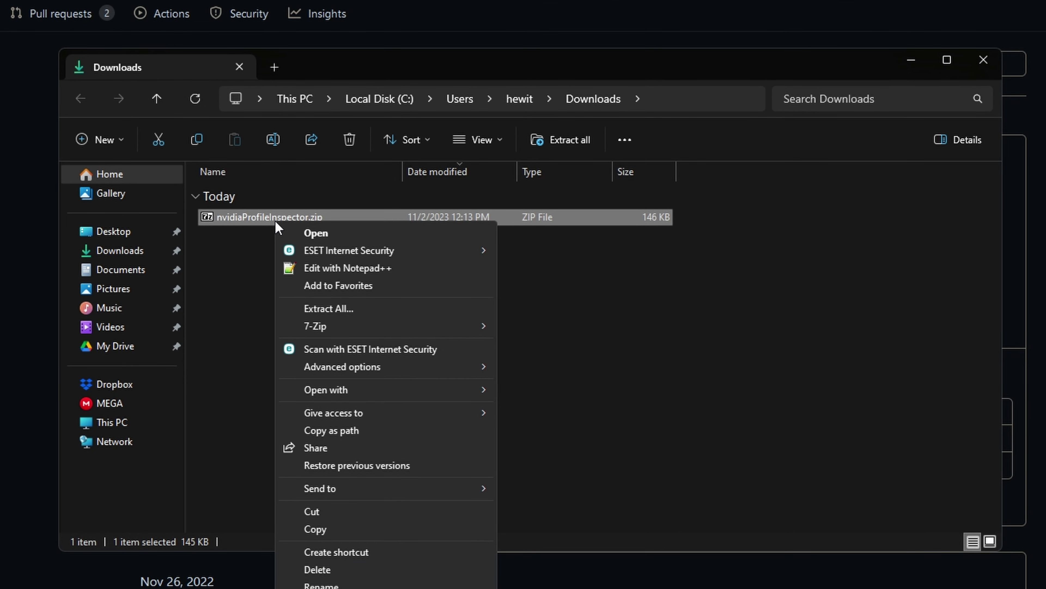
{"action": "left_click", "coordinate": [331, 309]}
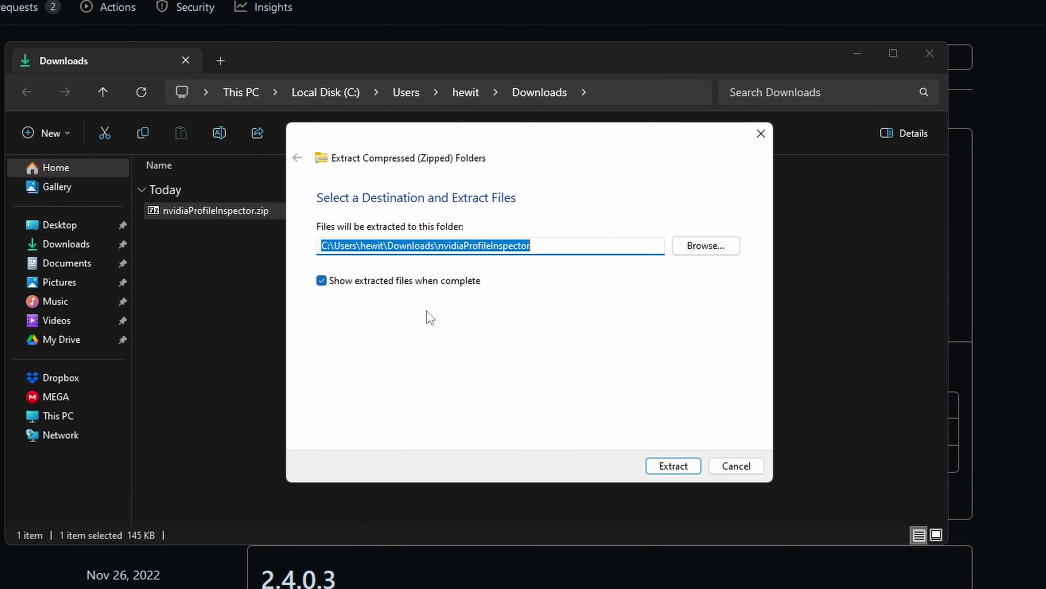
{"action": "left_click", "coordinate": [665, 465]}
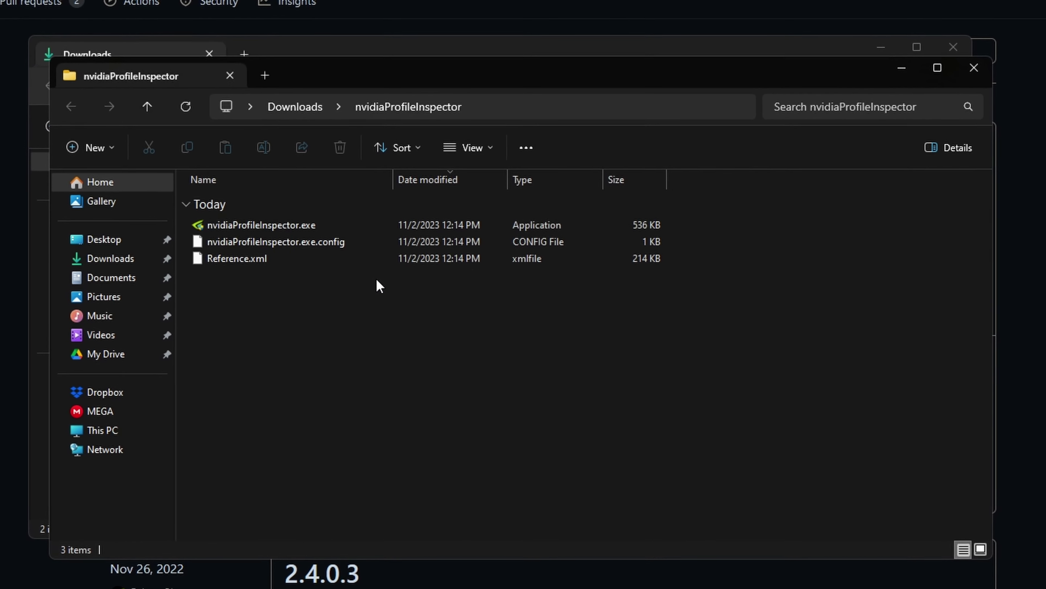
{"action": "left_click_drag", "start_coordinate": [451, 81], "coordinate": [552, 130]}
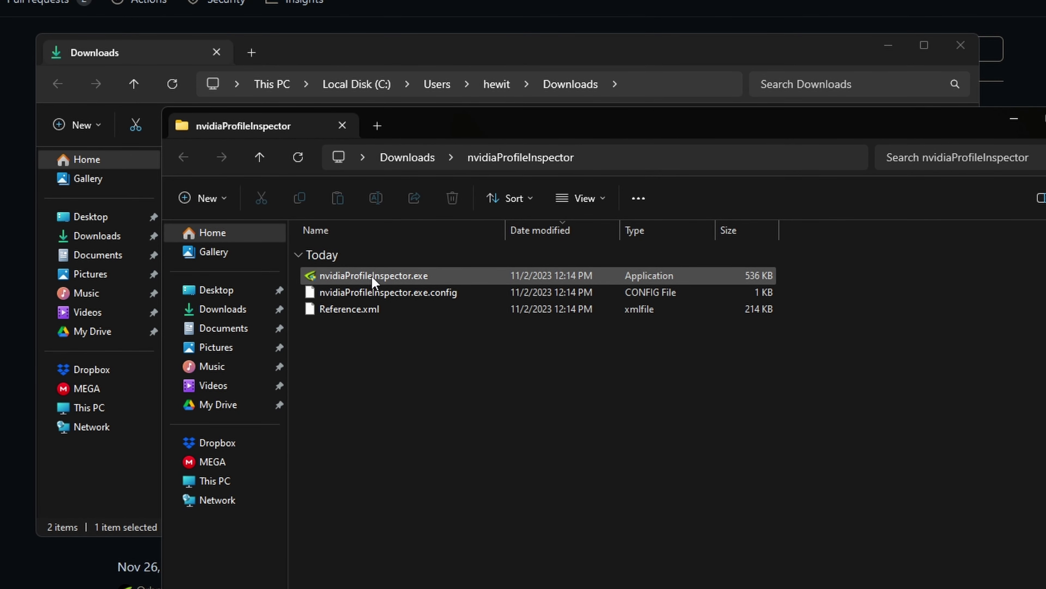
{"action": "double_click", "coordinate": [407, 276]}
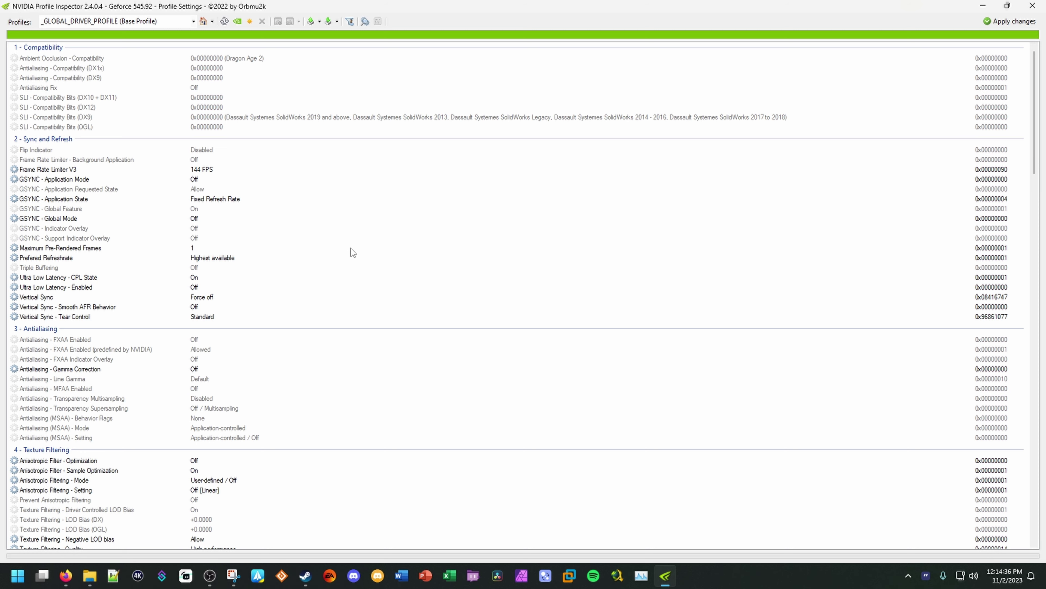
Load the New World (newworld.exe) profile by entering 'new wor' in the Profiles box.
{"action": "left_click", "coordinate": [121, 21]}
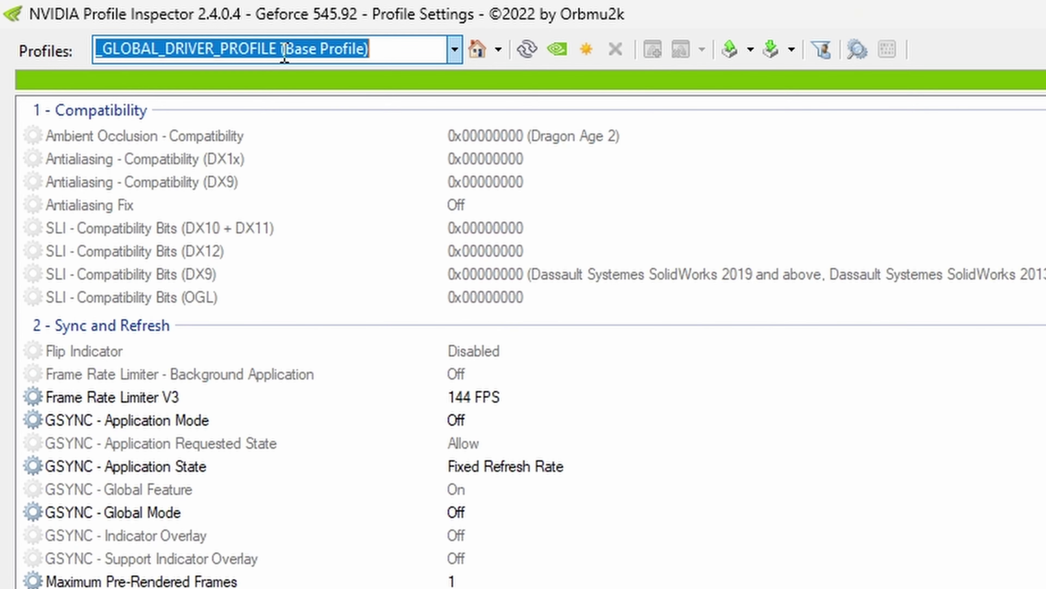
{"action": "type", "text": "new wo"}
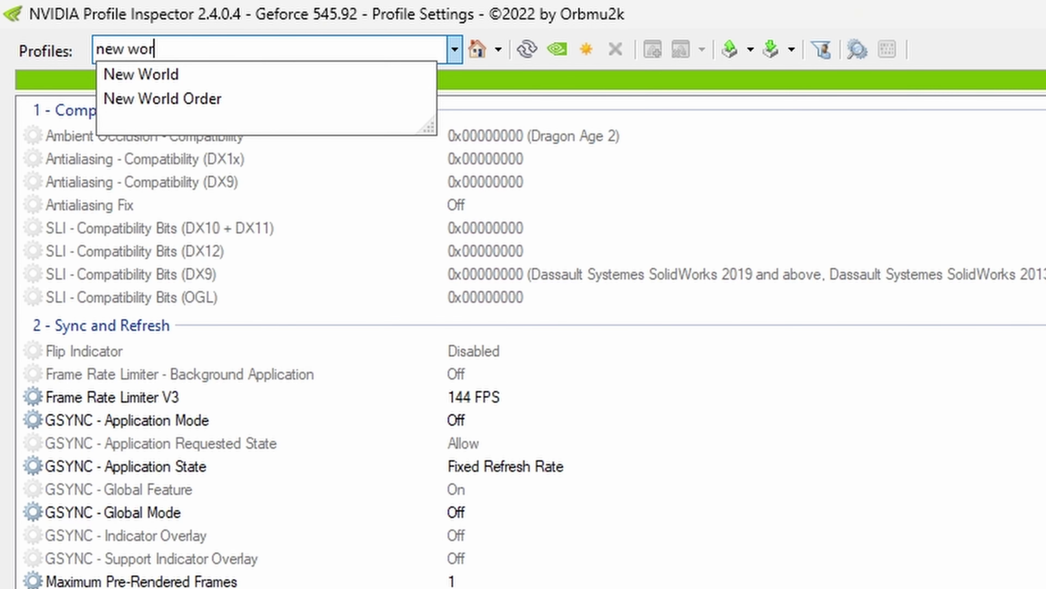
{"action": "type", "text": "r"}
{"action": "left_click", "coordinate": [175, 75]}
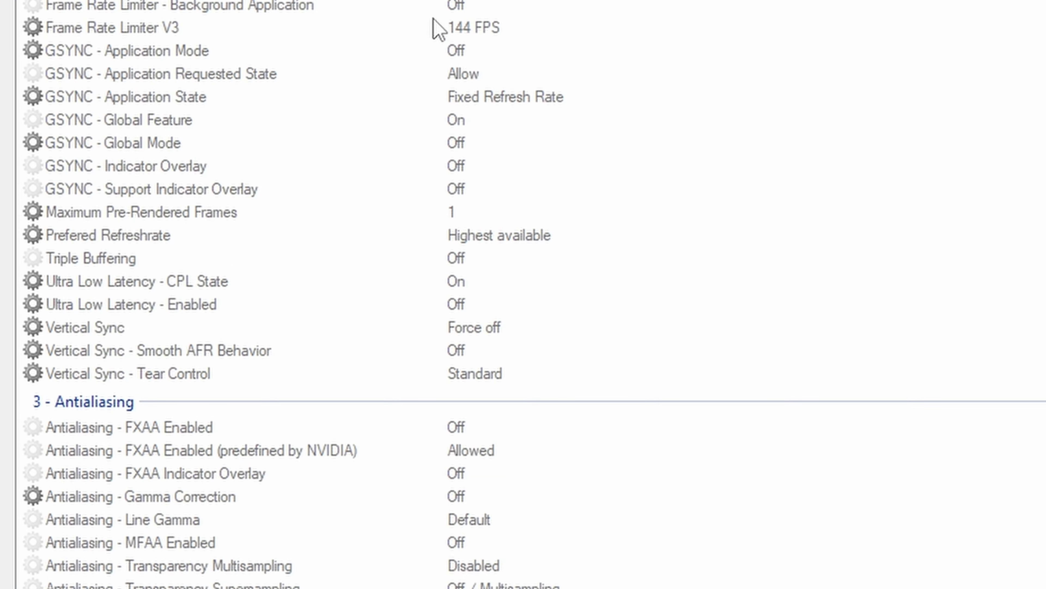
Set Transparency Supersampling to 0x00000008 AA_MODE_REPLAY_MODE_ALL.
{"action": "scroll", "coordinate": [245, 254], "scroll_direction": "down", "scroll_amount": 5}
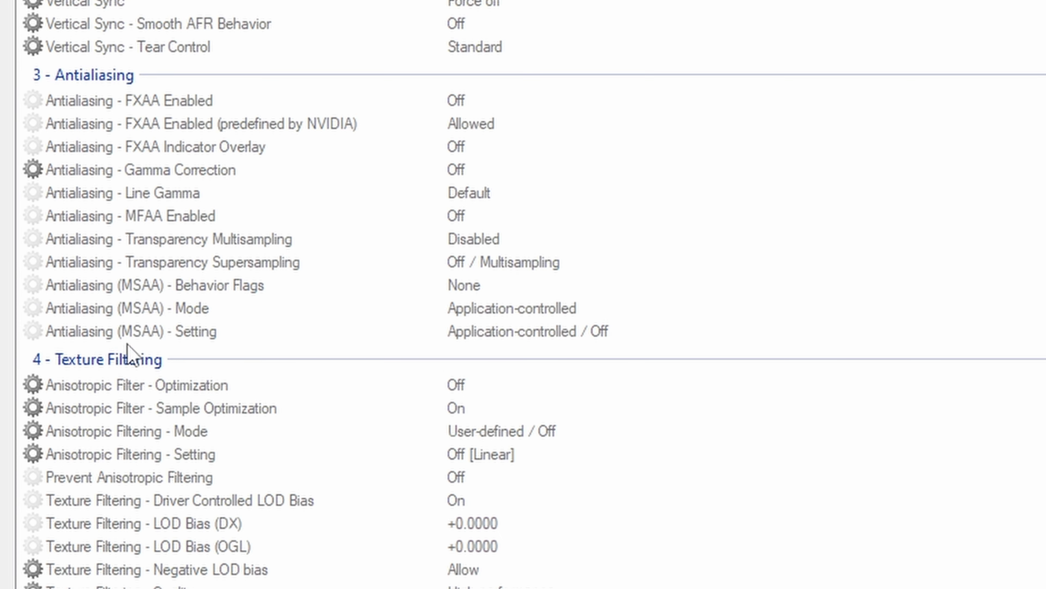
{"action": "scroll", "coordinate": [181, 266], "scroll_direction": "up", "scroll_amount": 1}
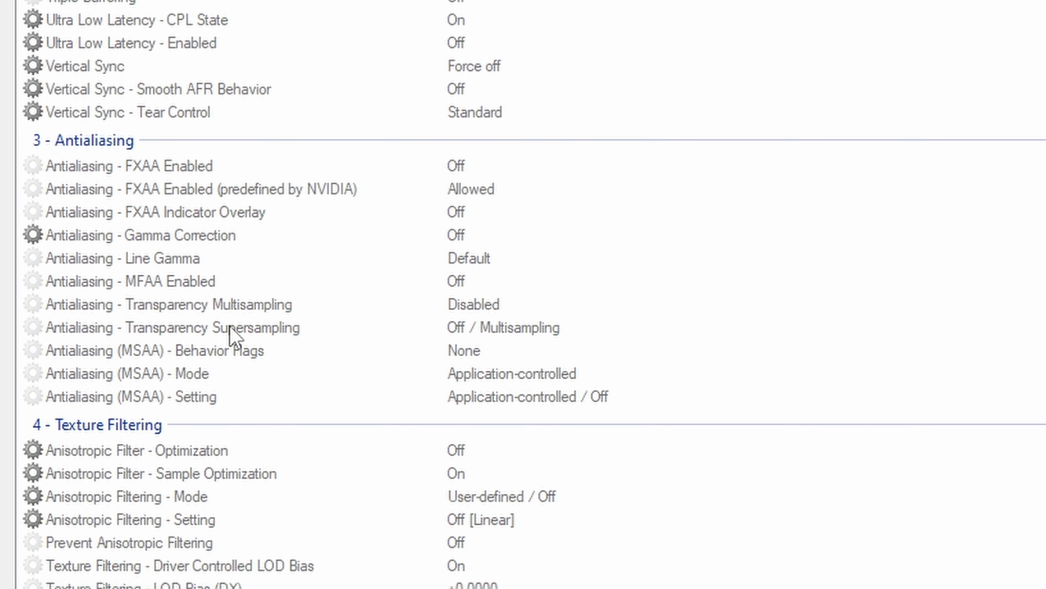
{"action": "left_click", "coordinate": [504, 328]}
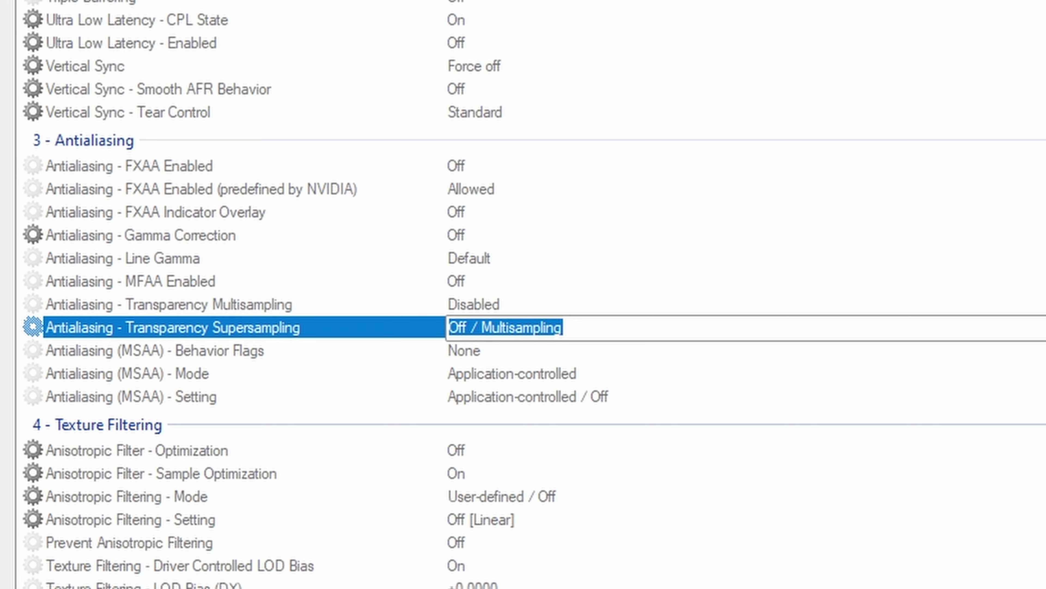
{"action": "left_click", "coordinate": [503, 328]}
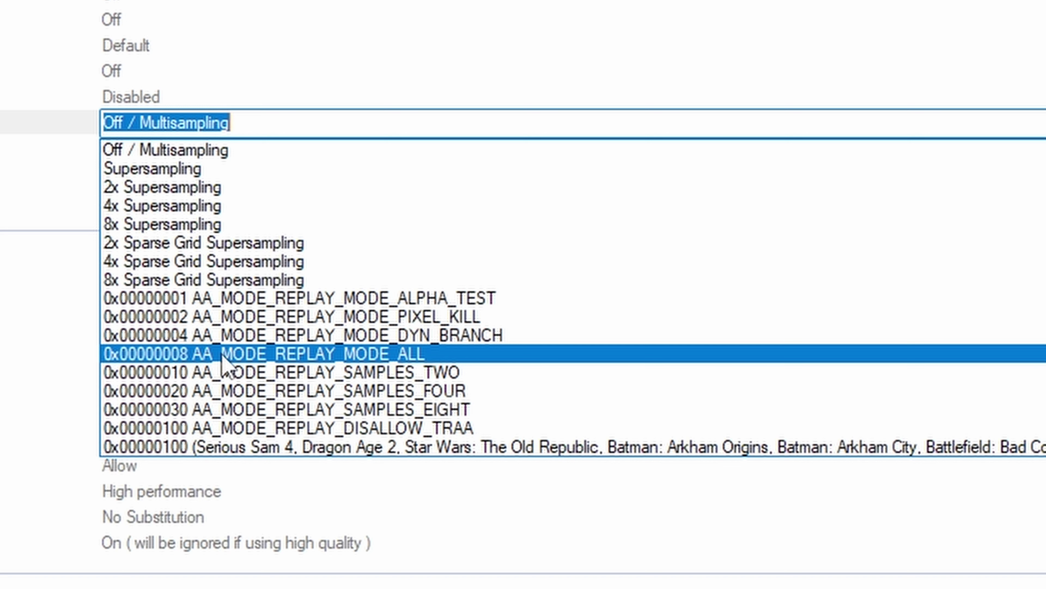
{"action": "left_click", "coordinate": [344, 354]}
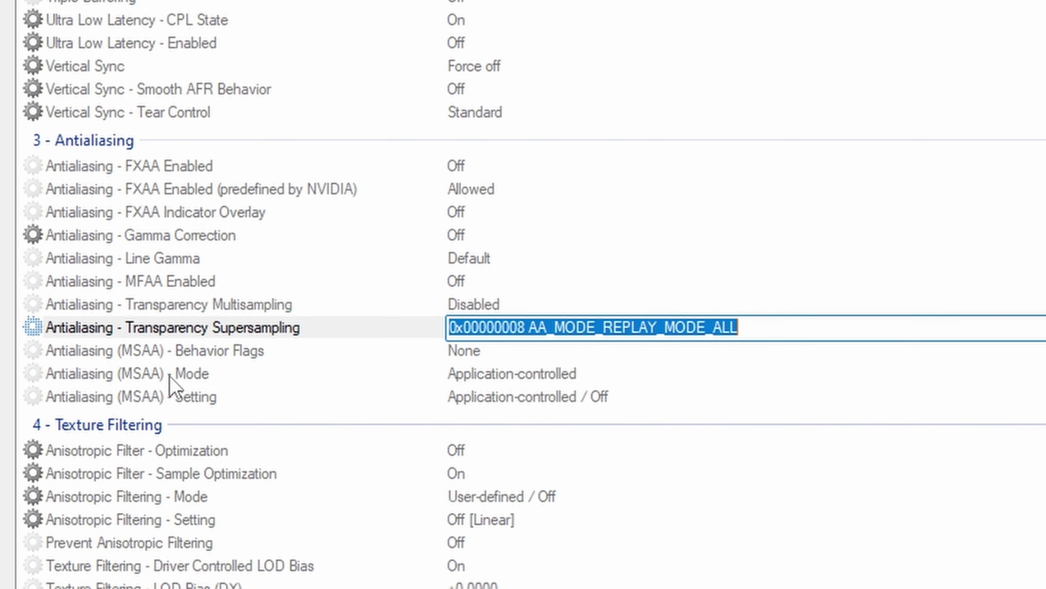
Set Antialiasing (MSAA) - Mode to Override any application setting.
{"action": "left_click", "coordinate": [513, 373]}
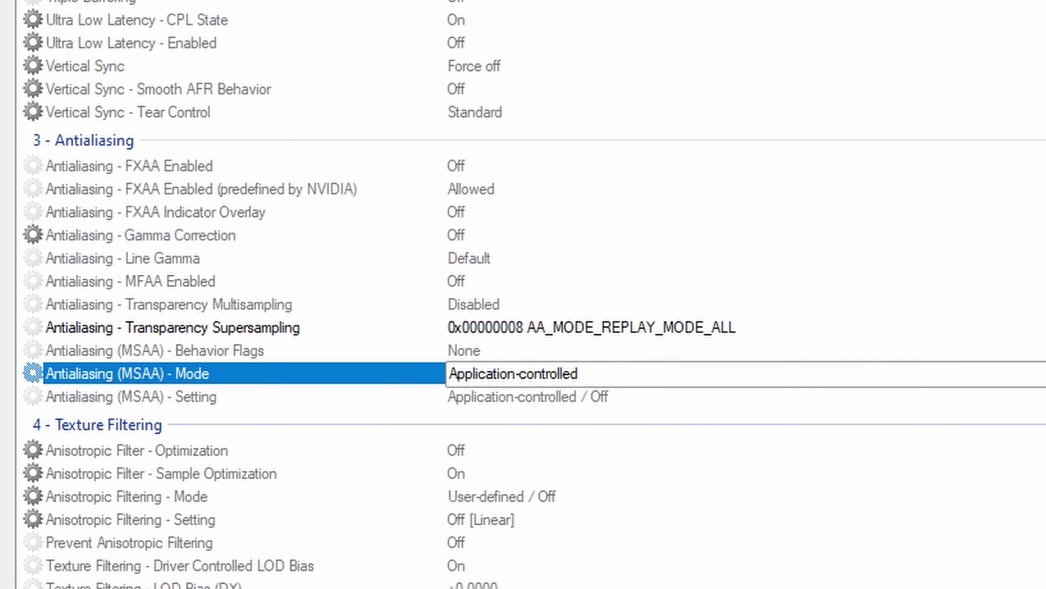
{"action": "left_click", "coordinate": [513, 373]}
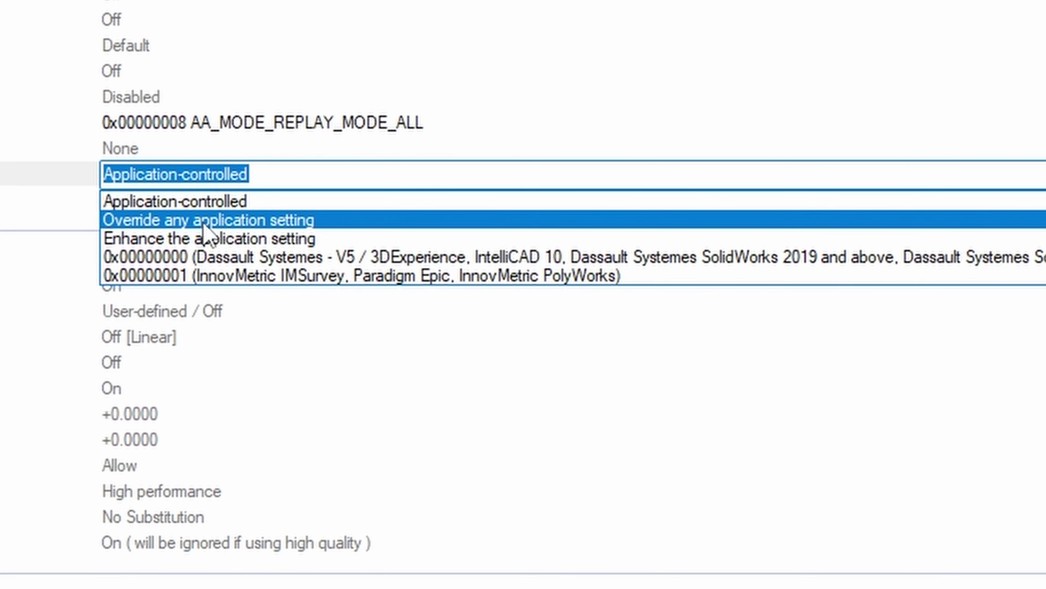
{"action": "left_click", "coordinate": [204, 231]}
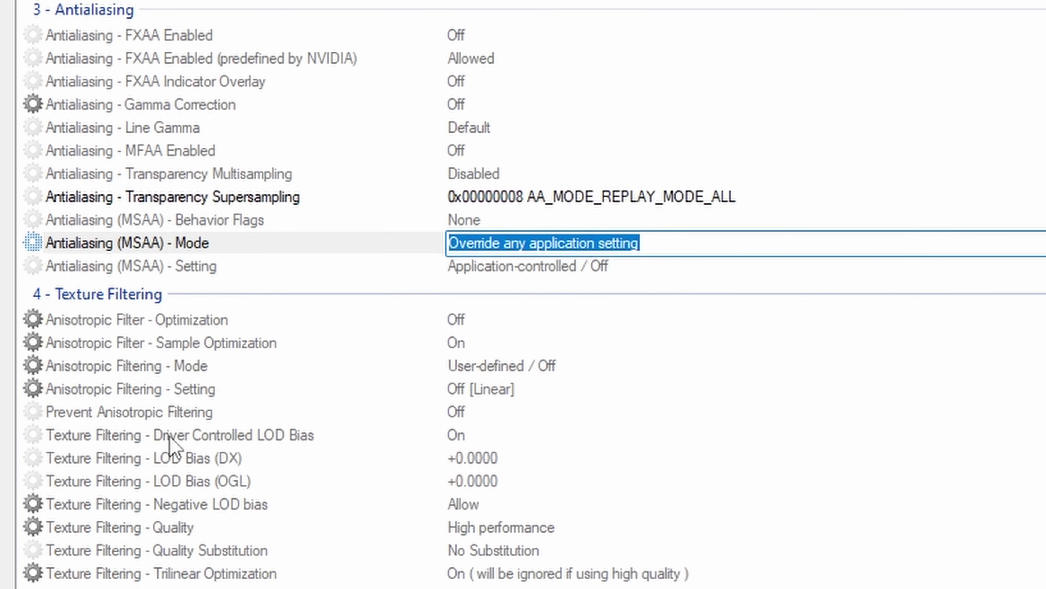
{"action": "scroll", "coordinate": [169, 439], "scroll_direction": "down", "scroll_amount": 3}
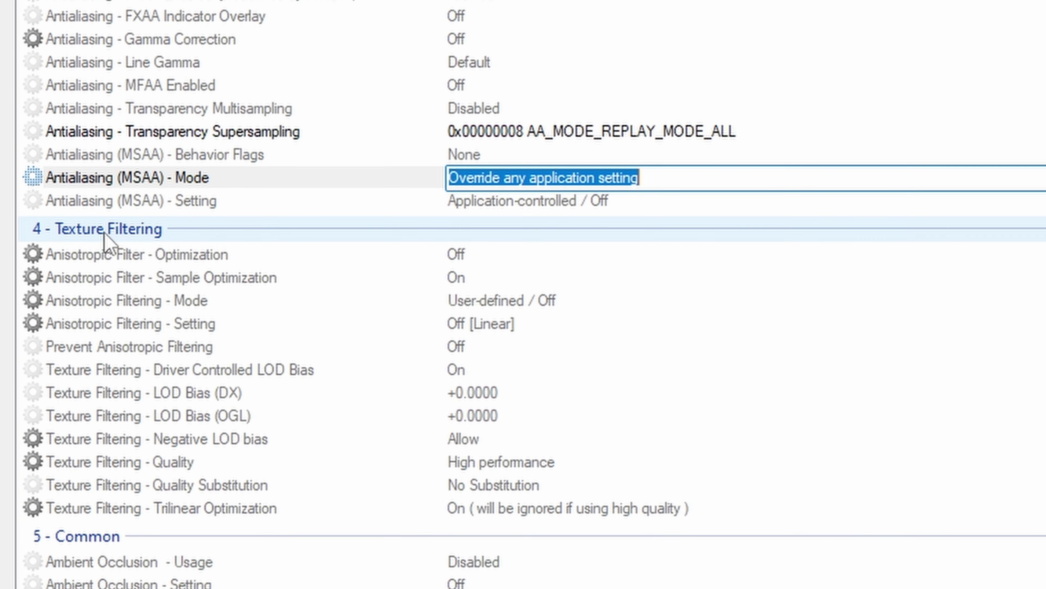
Set Texture Filtering - LOD Bias (DX) to +3.0000 and select the value text.
{"action": "left_click", "coordinate": [172, 395]}
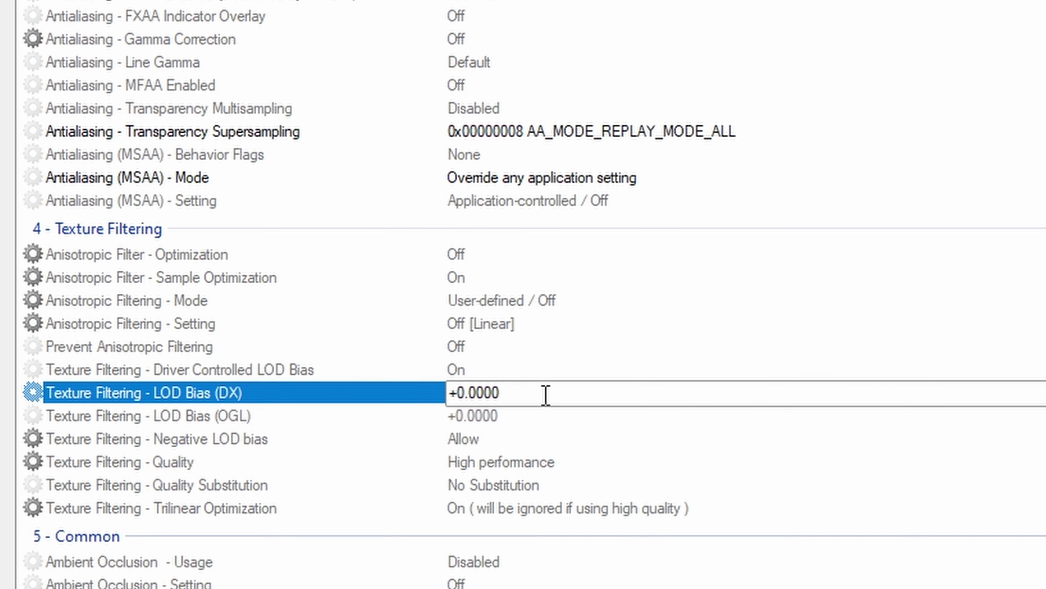
{"action": "key", "text": "alt+Down"}
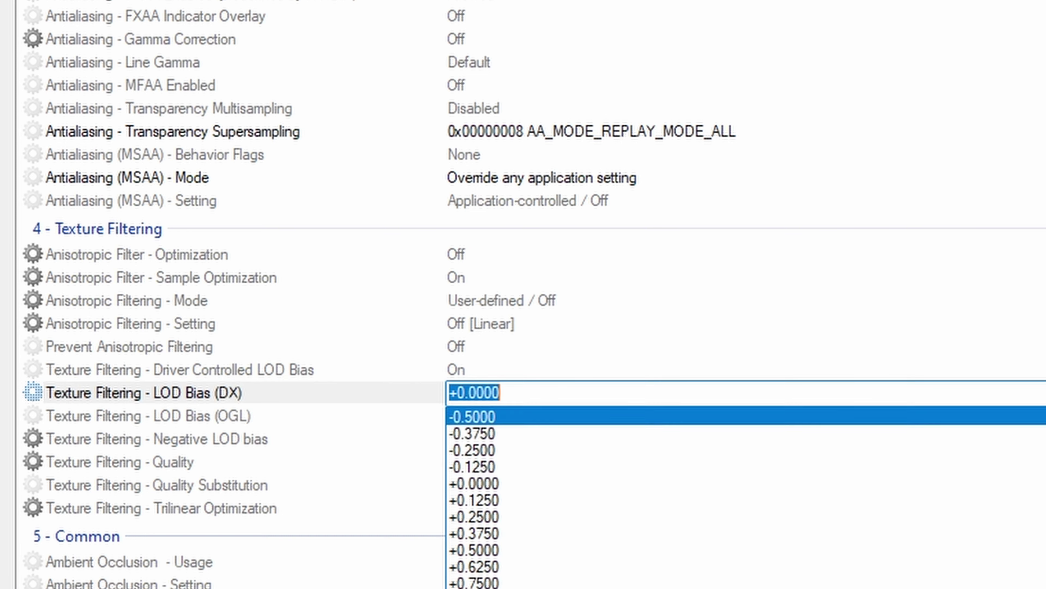
{"action": "scroll", "coordinate": [654, 477], "scroll_direction": "up", "scroll_amount": 7}
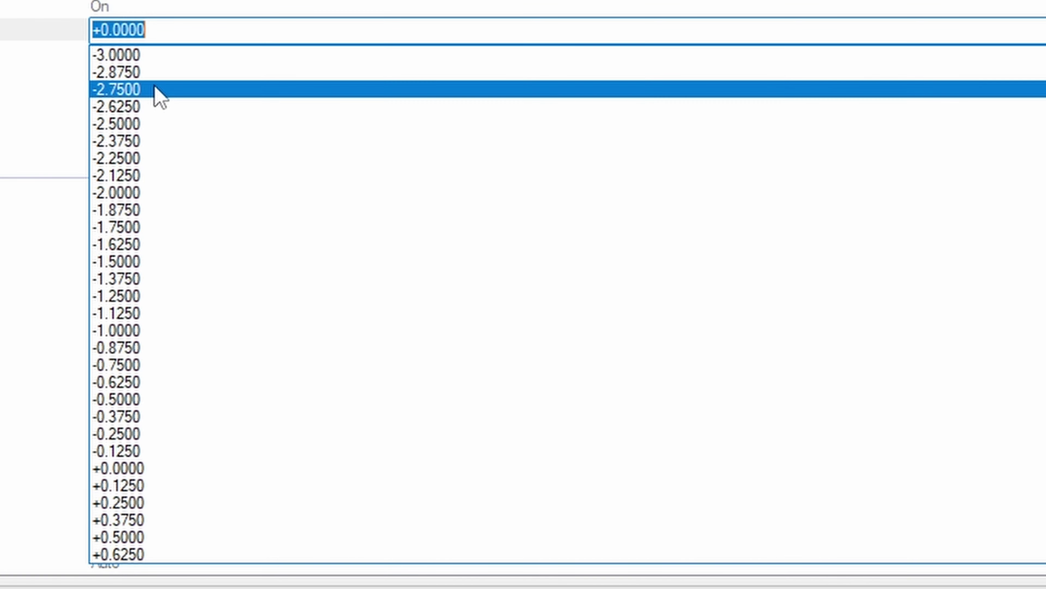
{"action": "scroll", "coordinate": [159, 124], "scroll_direction": "down", "scroll_amount": 7}
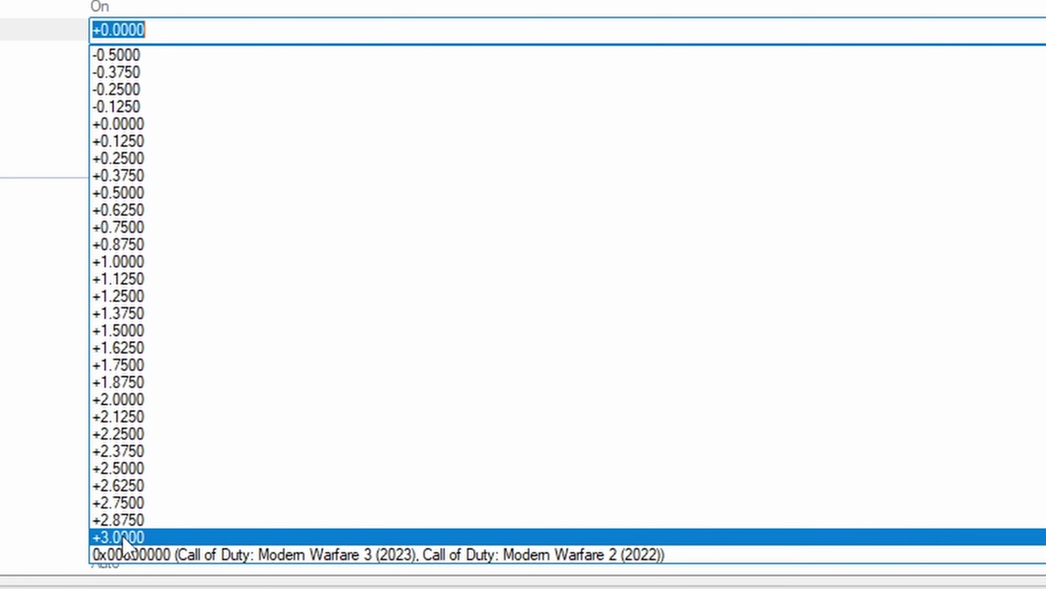
{"action": "left_click", "coordinate": [123, 537]}
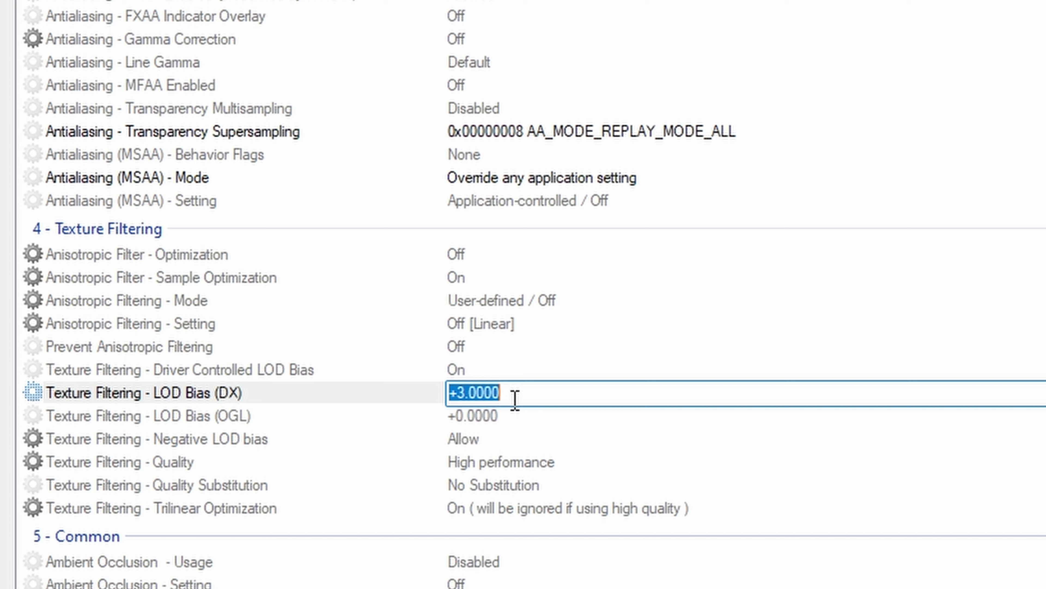
{"action": "left_click", "coordinate": [539, 393]}
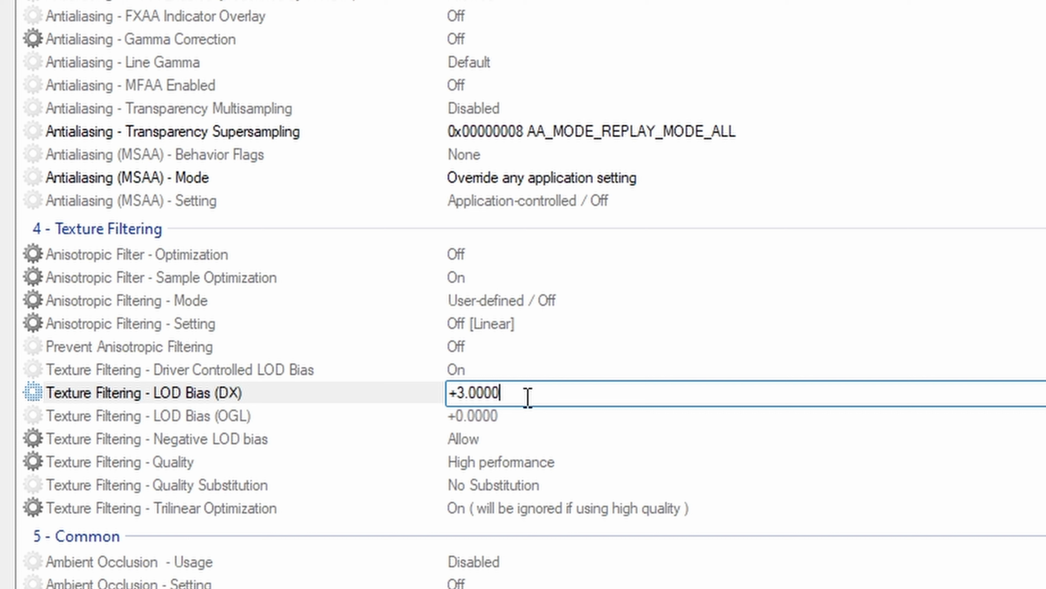
{"action": "left_click_drag", "start_coordinate": [527, 396], "coordinate": [446, 393]}
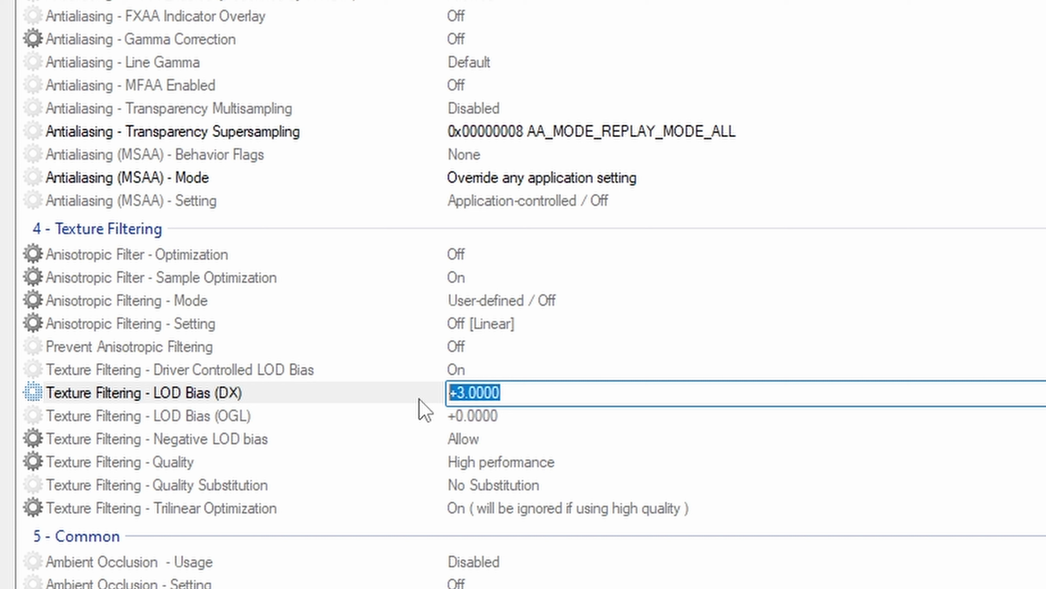
Overwrite the LOD Bias (DX) value with the custom hex value 0x00000078.
{"action": "type", "text": "0x"}
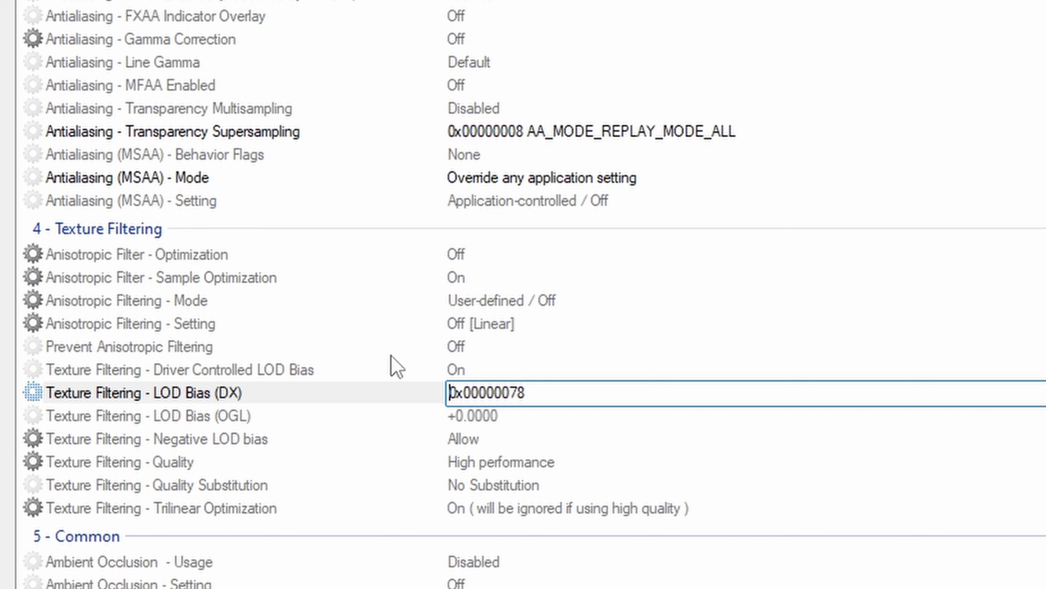
{"action": "key", "text": "Right"}
{"action": "key", "text": "Right"}
{"action": "key", "text": "Right"}
{"action": "key", "text": "Right"}
{"action": "key", "text": "Right"}
{"action": "left_click_drag", "start_coordinate": [551, 394], "coordinate": [418, 402]}
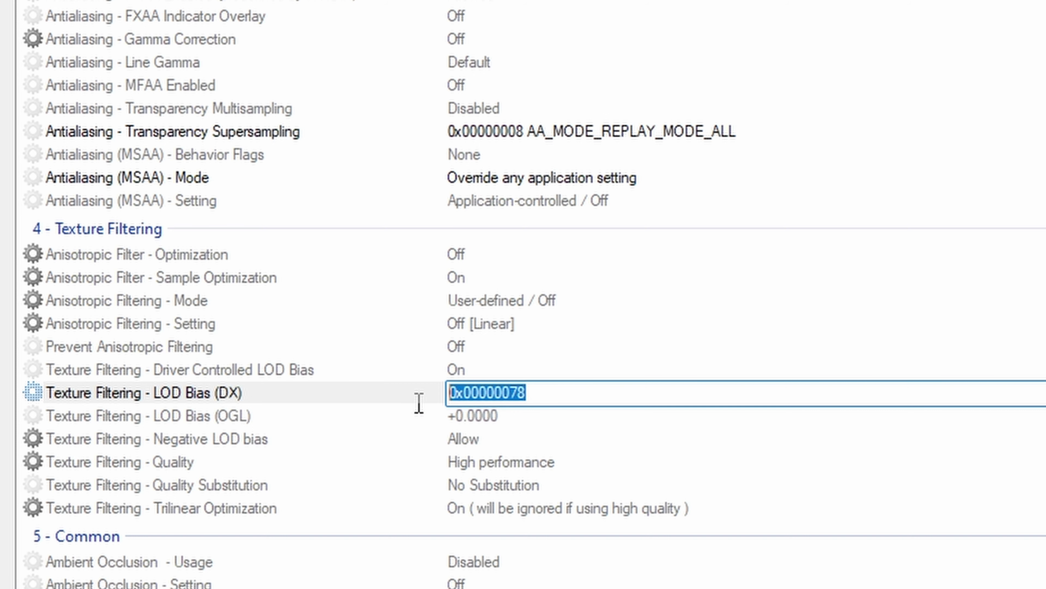
{"action": "left_click", "coordinate": [559, 395]}
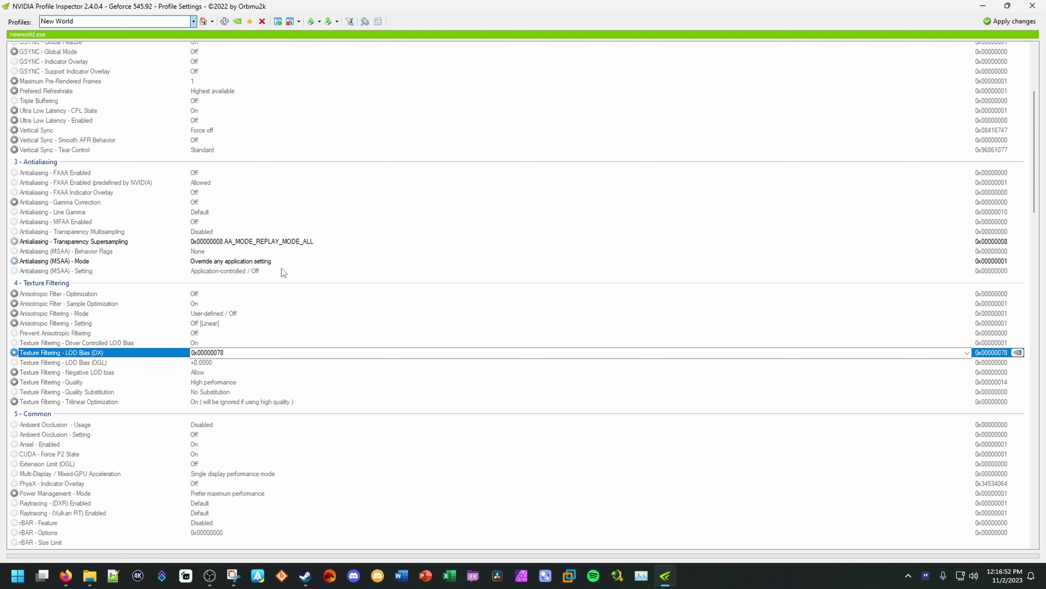
Apply changes so the New World profile keeps LOD Bias (DX) at 0x00000078.
{"action": "scroll", "coordinate": [282, 267], "scroll_direction": "down", "scroll_amount": 1}
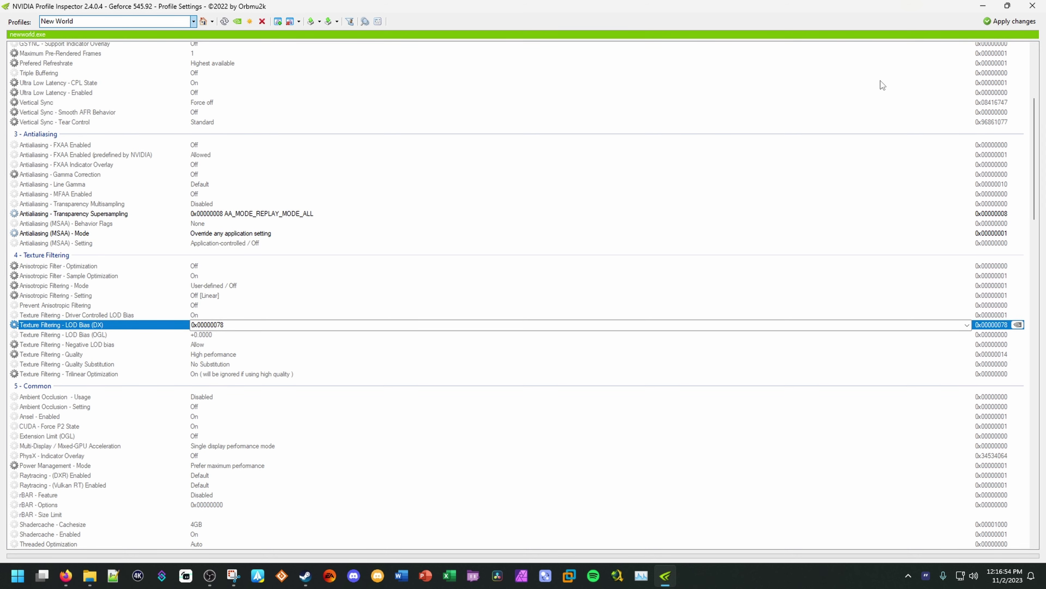
{"action": "left_click", "coordinate": [996, 22]}
{"action": "scroll", "coordinate": [517, 250], "scroll_direction": "down", "scroll_amount": 2}
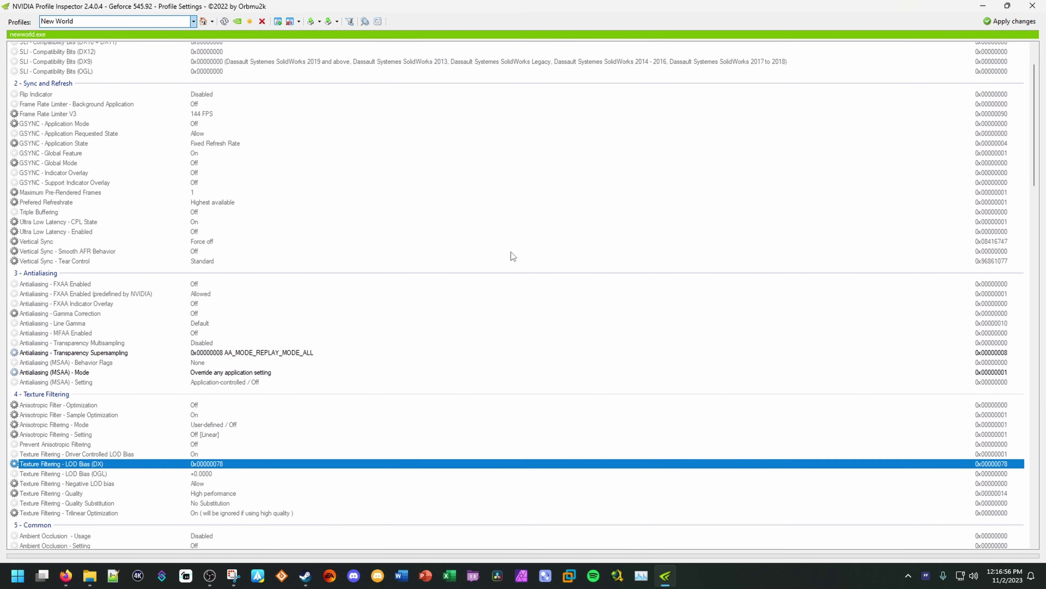
{"action": "scroll", "coordinate": [511, 251], "scroll_direction": "down", "scroll_amount": 3}
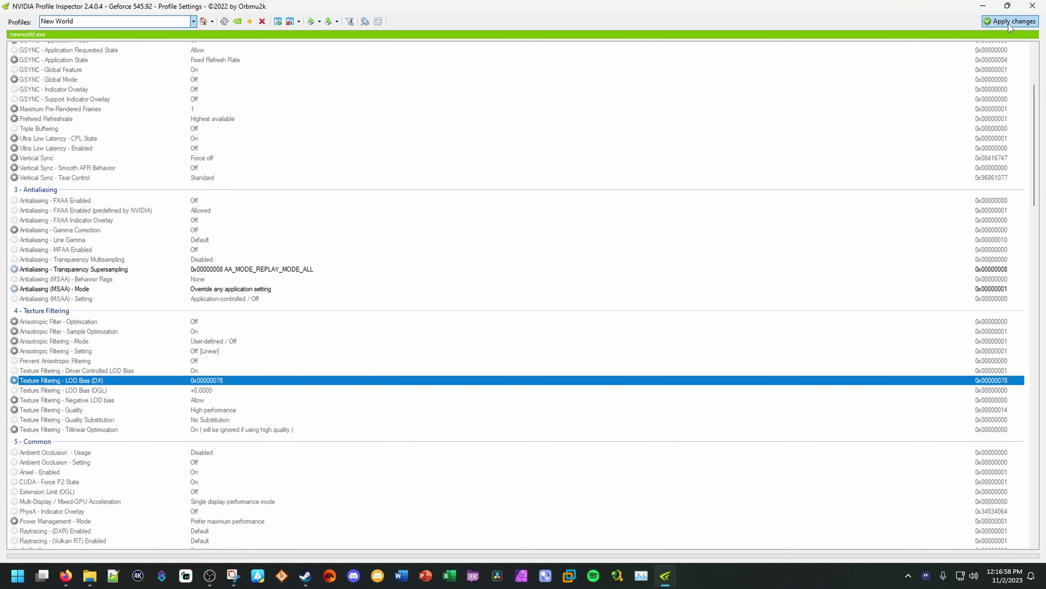
Minimize Profile Inspector, both Explorer windows and the browser, then open New World Launch Options.txt.
{"action": "left_click", "coordinate": [983, 5]}
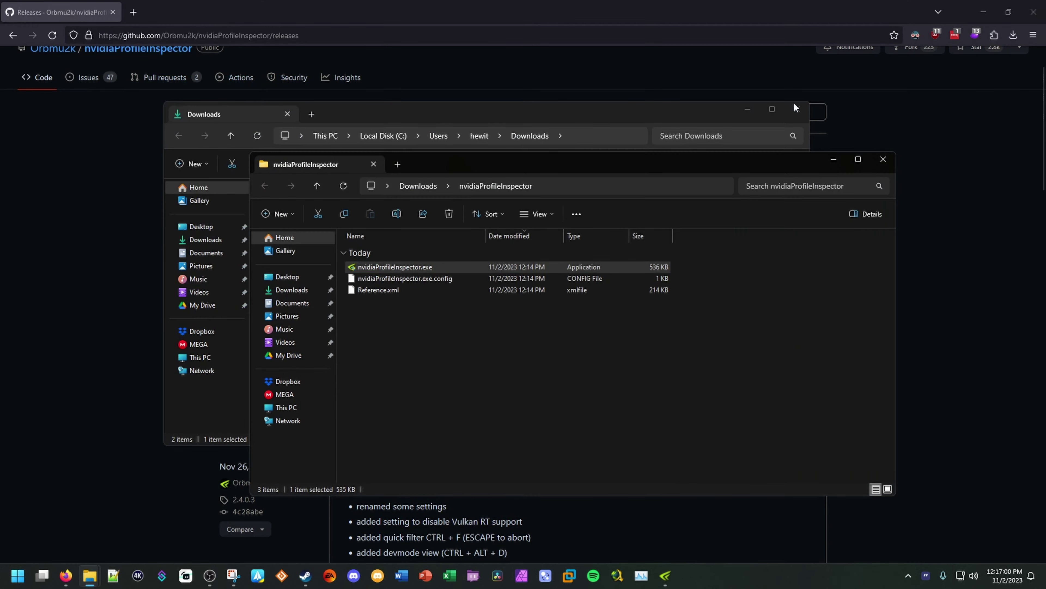
{"action": "left_click", "coordinate": [450, 349]}
{"action": "left_click", "coordinate": [832, 162]}
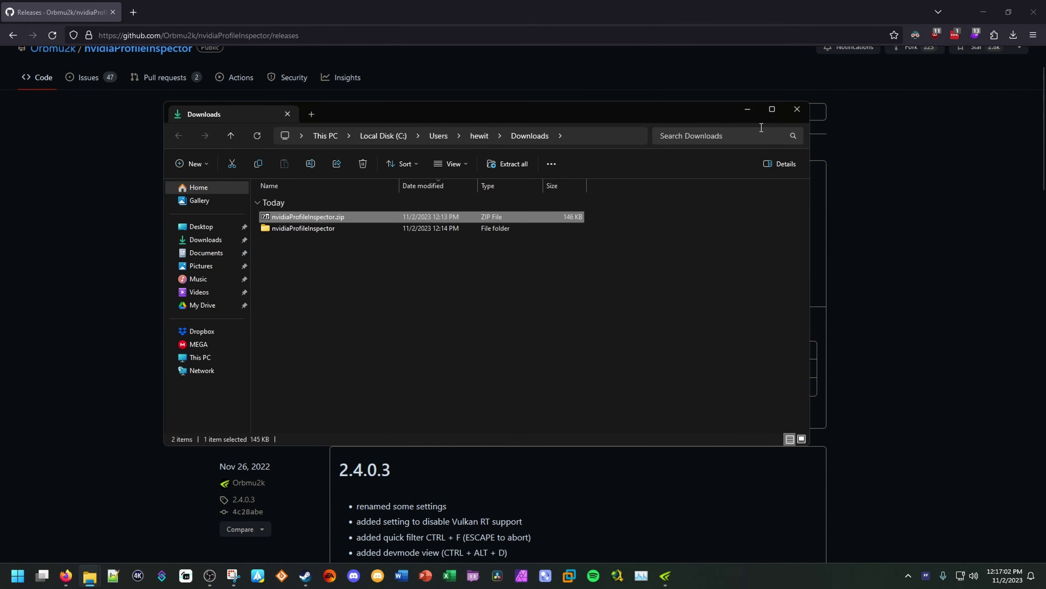
{"action": "left_click", "coordinate": [746, 110]}
{"action": "left_click", "coordinate": [983, 12]}
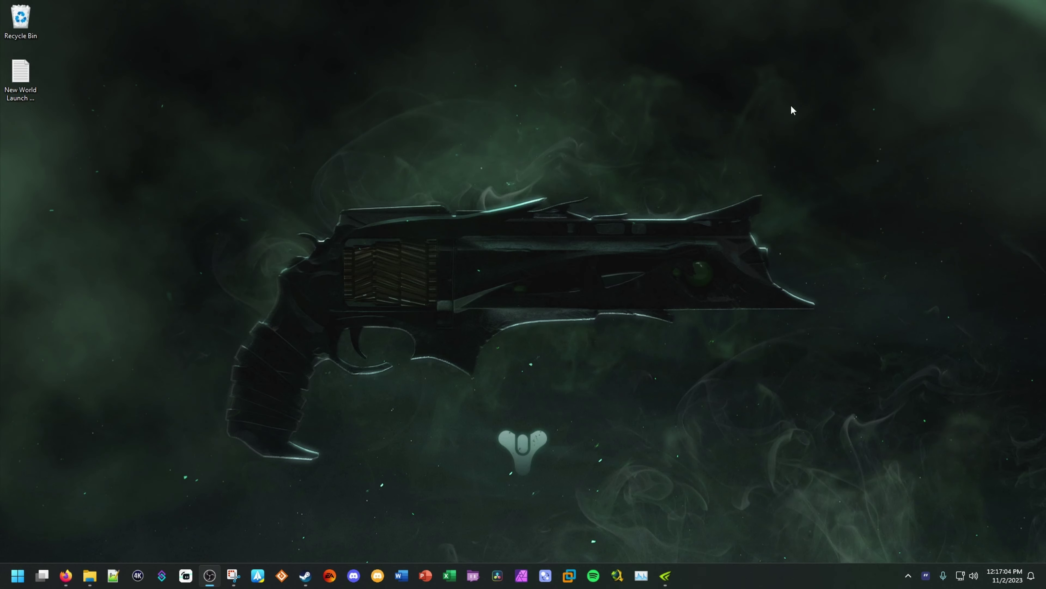
{"action": "double_click", "coordinate": [24, 82]}
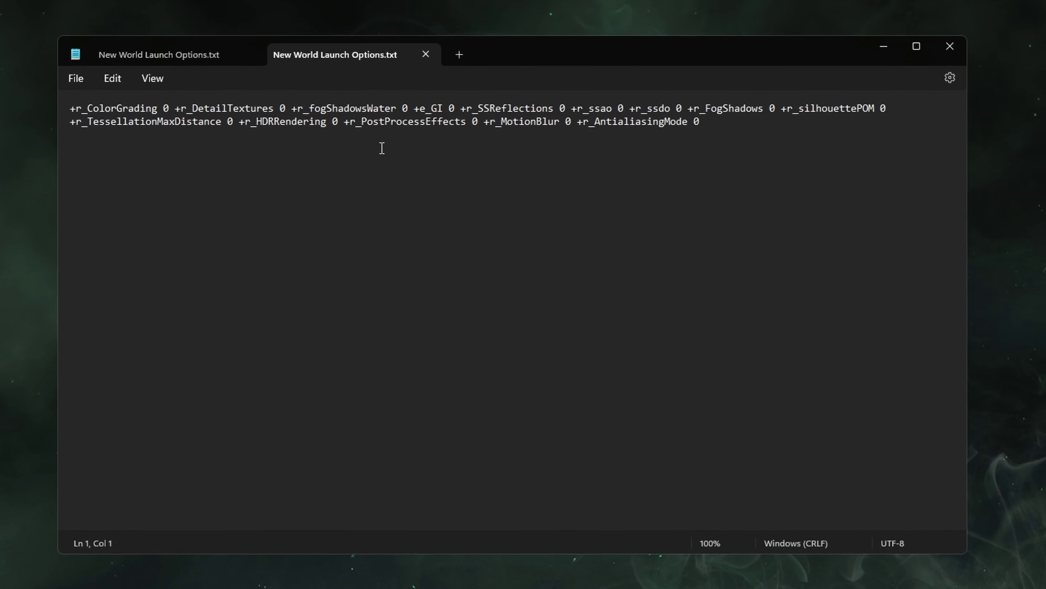
Close the duplicate launch options file and start selecting the New World launch options text.
{"action": "left_click", "coordinate": [292, 116]}
{"action": "scroll", "coordinate": [336, 157], "scroll_direction": "up", "scroll_amount": 12}
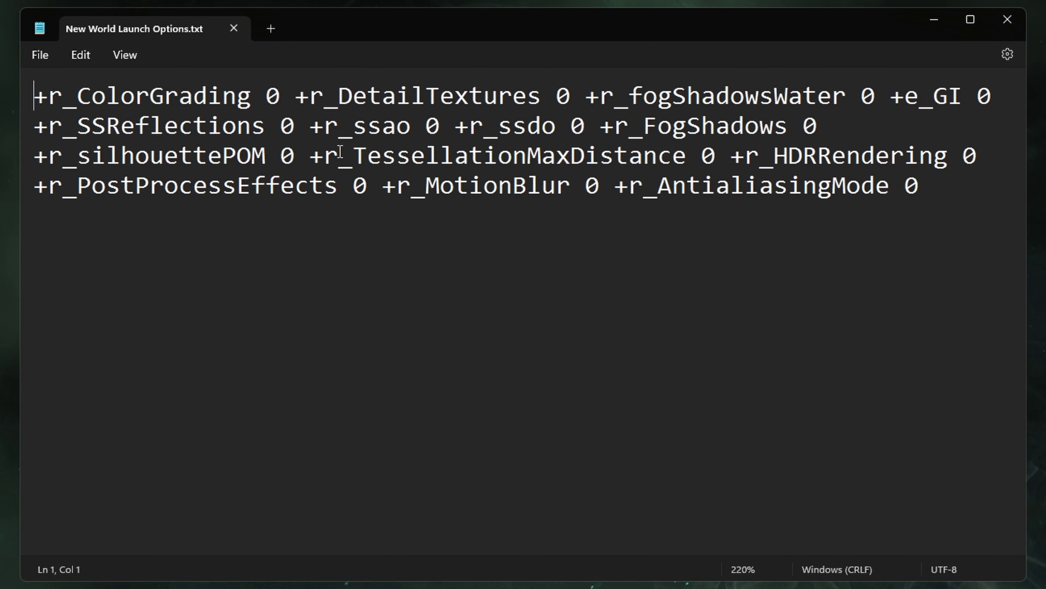
{"action": "left_click", "coordinate": [91, 96]}
{"action": "left_click", "coordinate": [39, 98]}
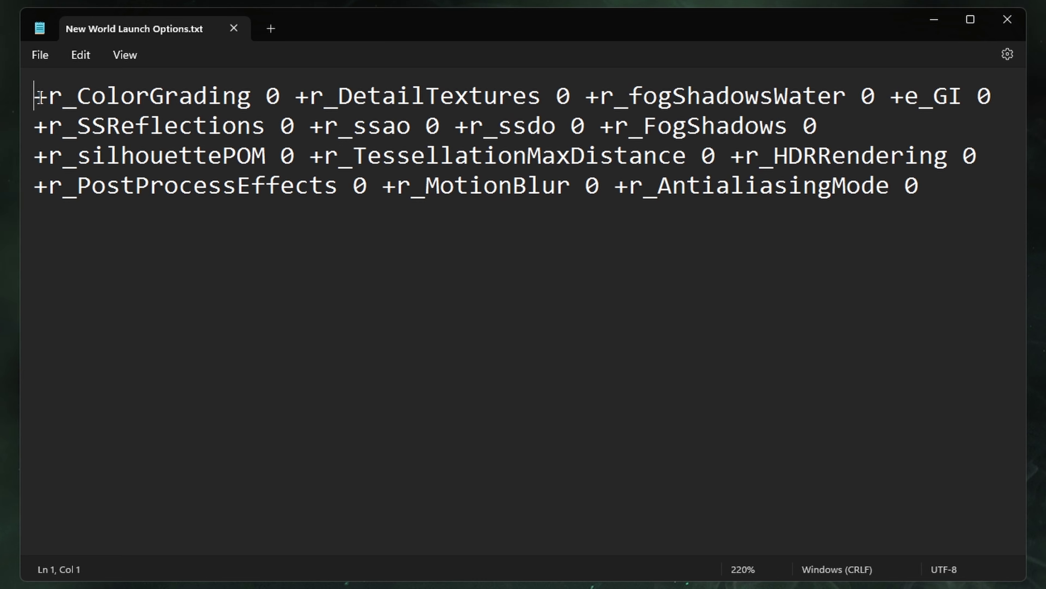
{"action": "left_click_drag", "start_coordinate": [39, 98], "coordinate": [927, 189]}
{"action": "left_click", "coordinate": [936, 191]}
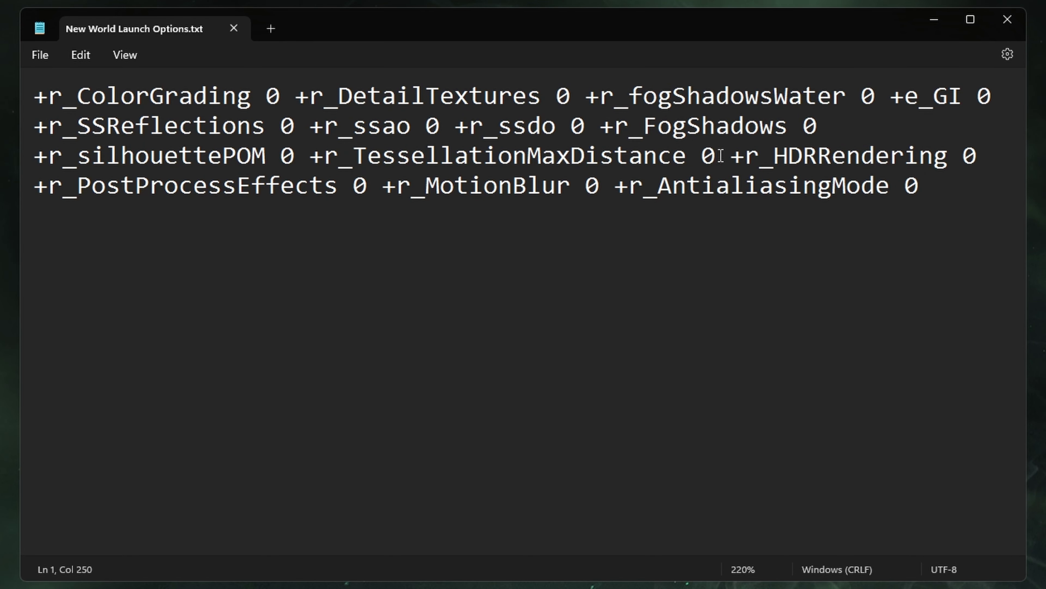
Select the whole line from +r_ColorGrading 0 to +r_AntialiasingMode 0 and copy it.
{"action": "left_click_drag", "start_coordinate": [949, 193], "coordinate": [33, 90]}
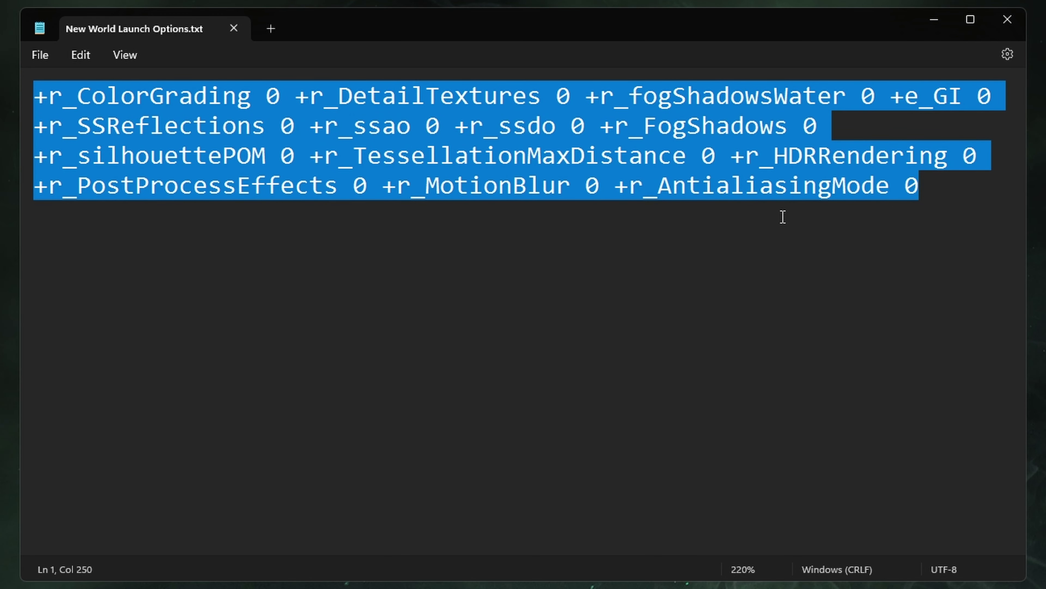
{"action": "left_click", "coordinate": [932, 193]}
{"action": "left_click_drag", "start_coordinate": [957, 195], "coordinate": [28, 89]}
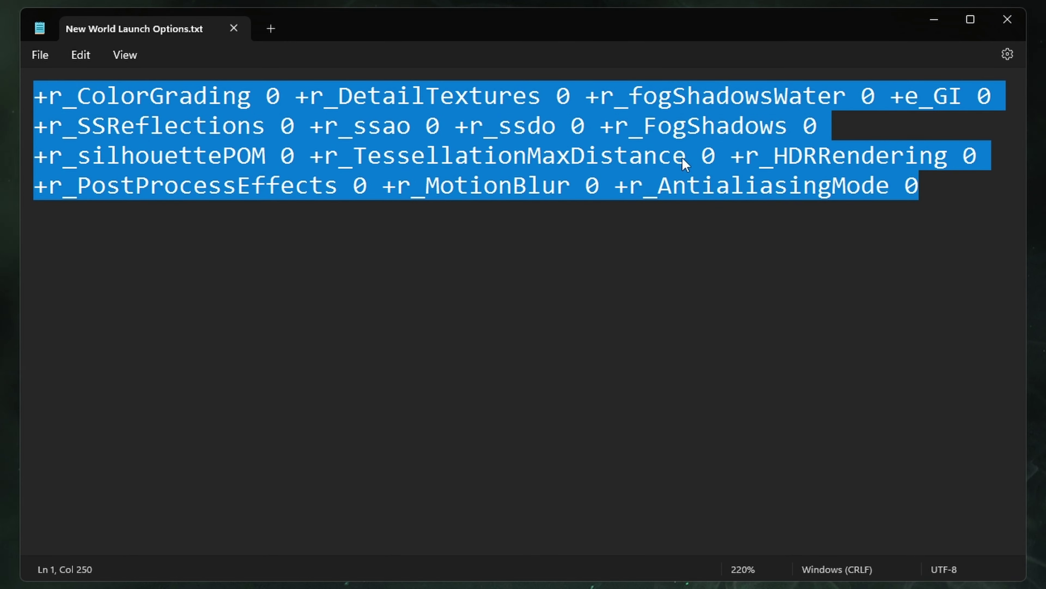
{"action": "right_click", "coordinate": [571, 148]}
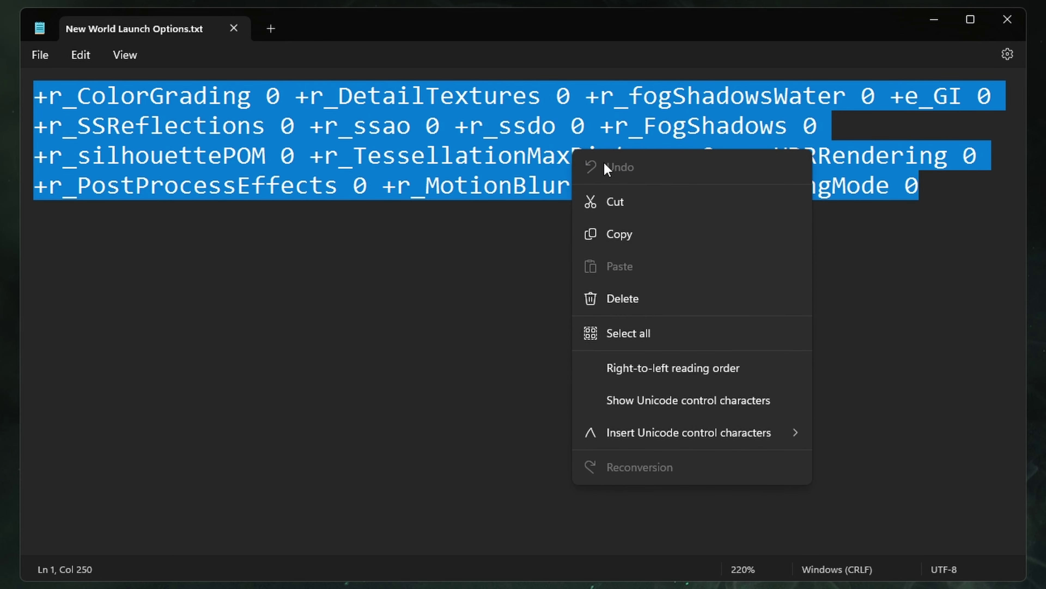
{"action": "left_click", "coordinate": [622, 232]}
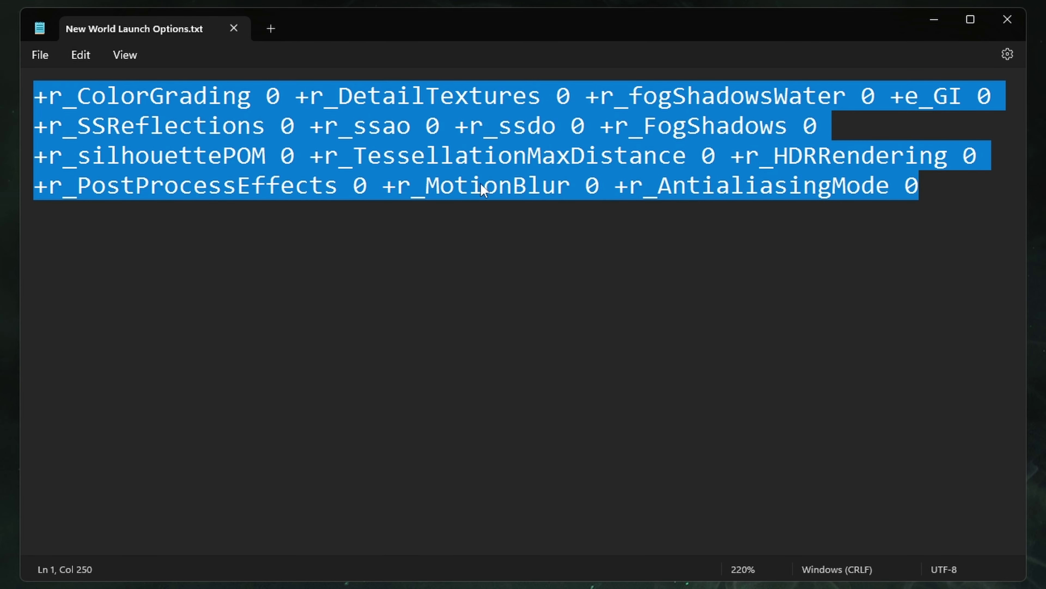
{"action": "left_click", "coordinate": [938, 188]}
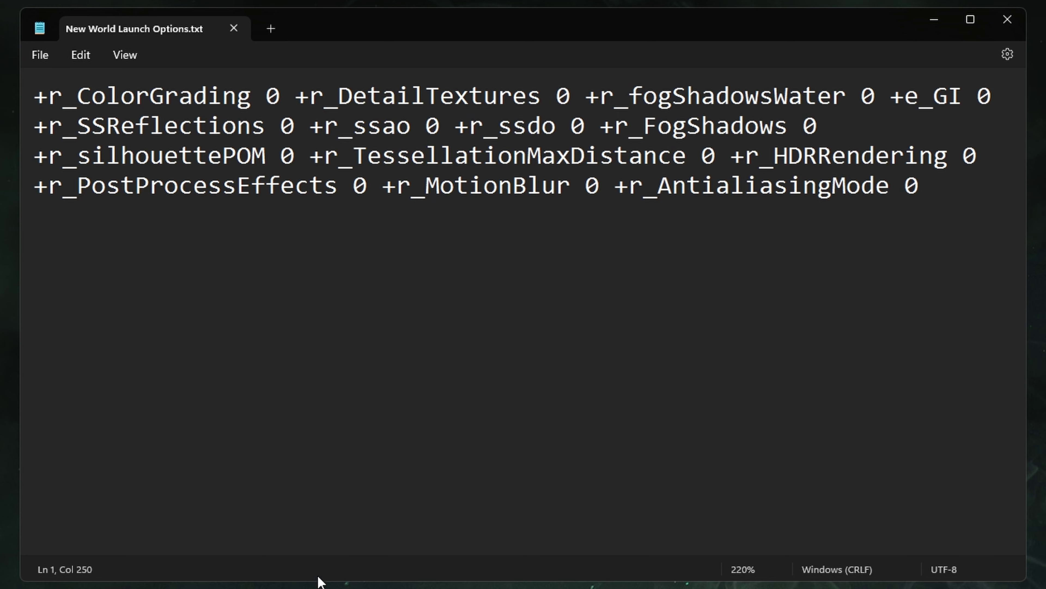
{"action": "left_click", "coordinate": [305, 575]}
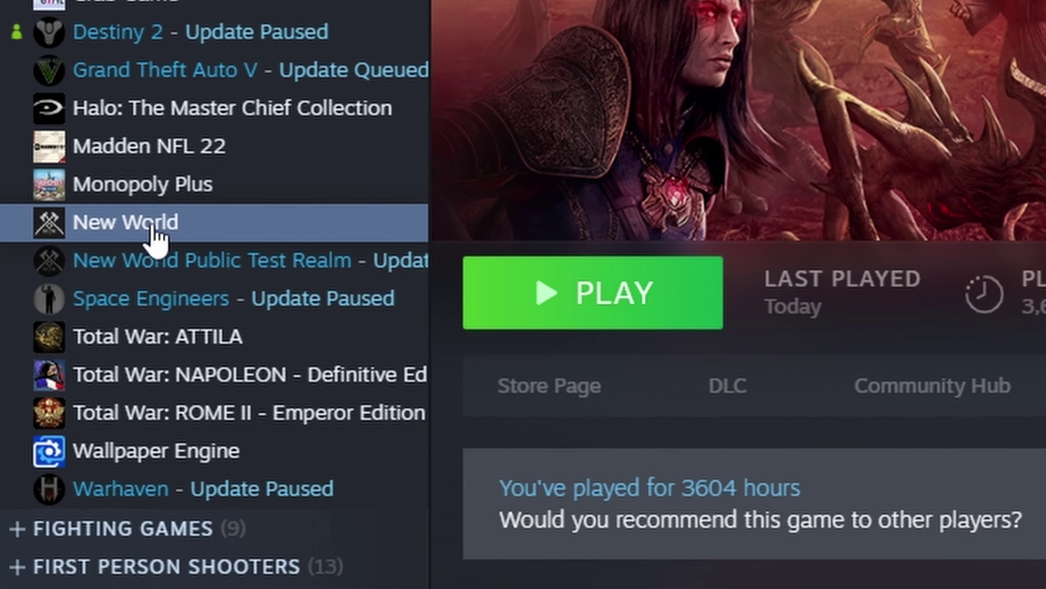
{"action": "right_click", "coordinate": [54, 214]}
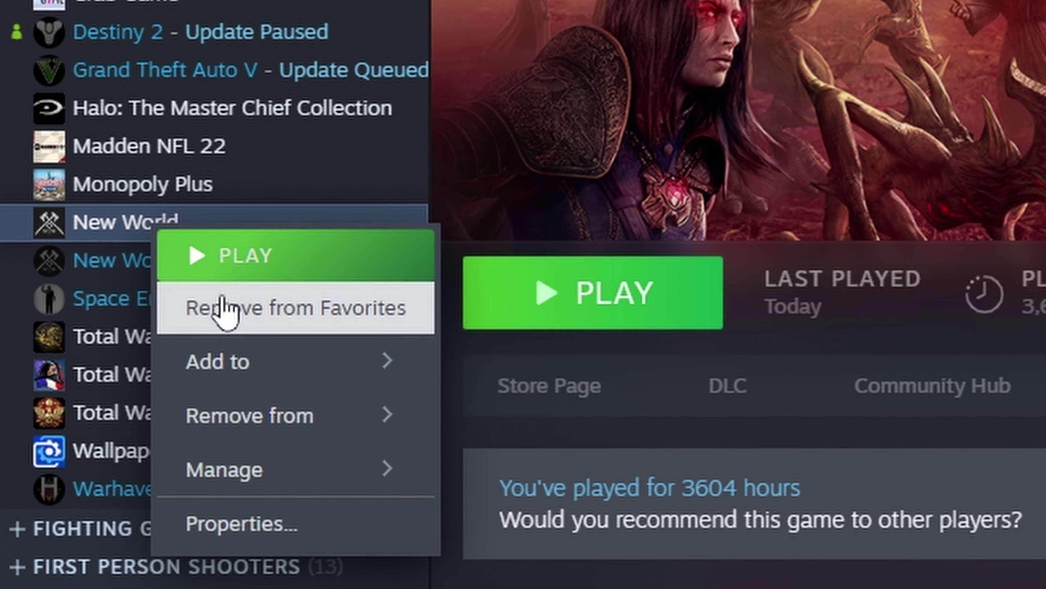
{"action": "left_click", "coordinate": [247, 533]}
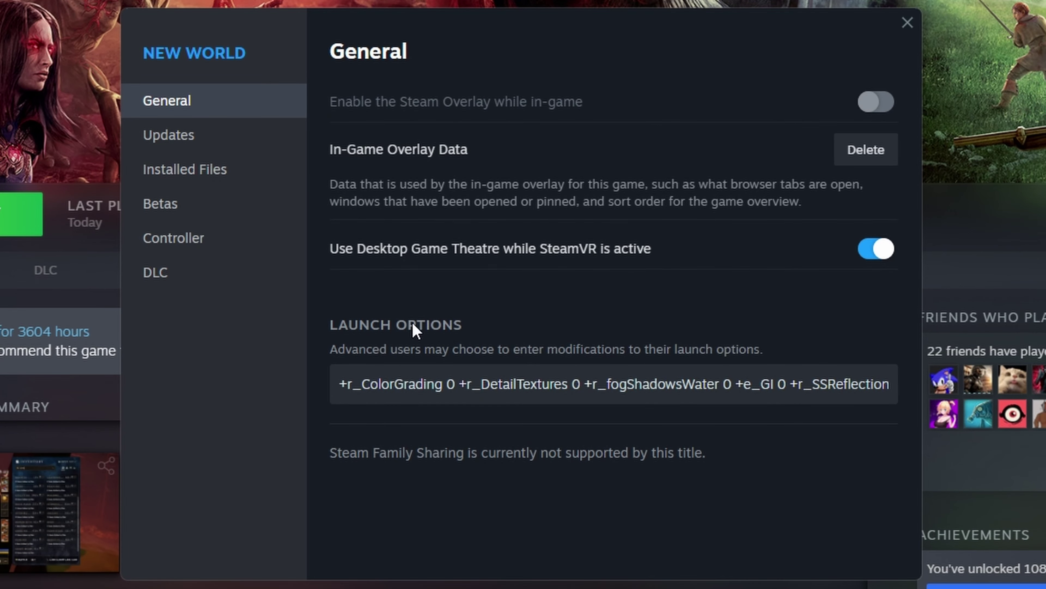
{"action": "left_click", "coordinate": [382, 384]}
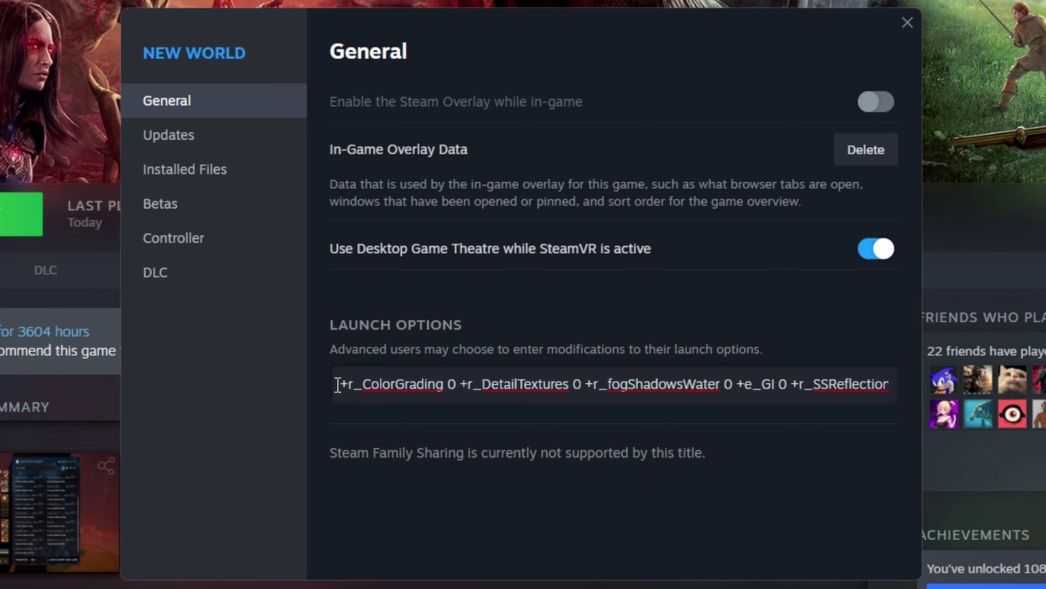
{"action": "left_click_drag", "start_coordinate": [340, 384], "coordinate": [296, 374]}
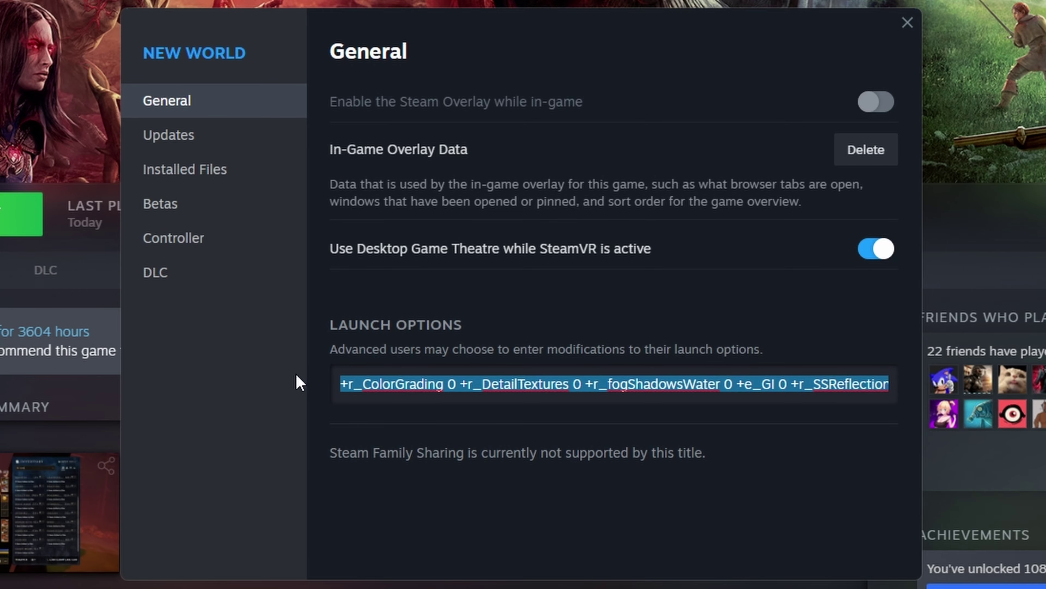
{"action": "left_click", "coordinate": [409, 384]}
{"action": "left_click", "coordinate": [905, 31]}
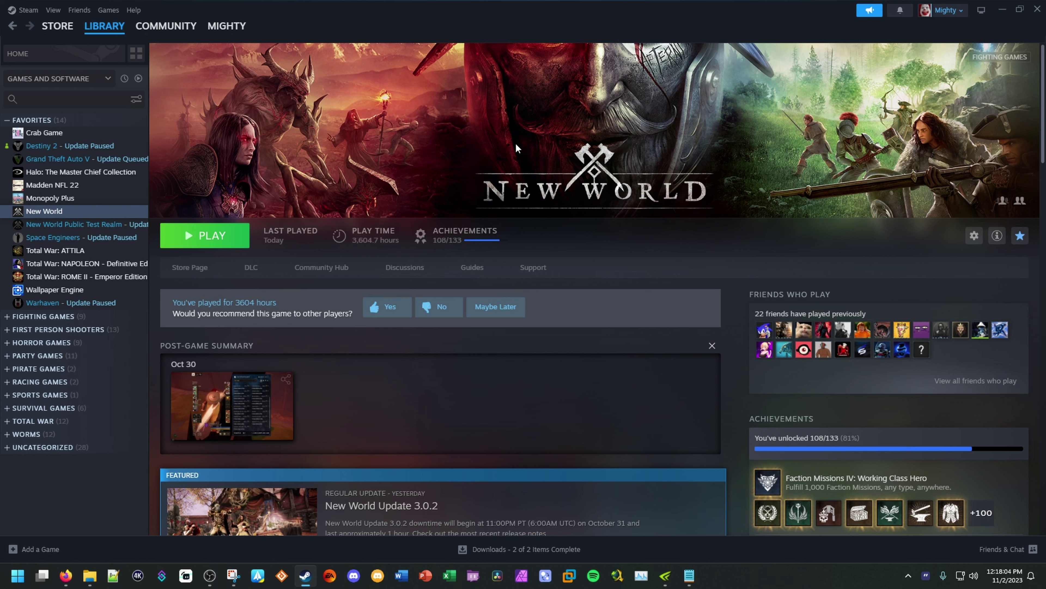
Minimize Steam, review the launch options around +r_TessellationMaxDistance, then return to NVIDIA Profile Inspector.
{"action": "left_click", "coordinate": [1002, 12]}
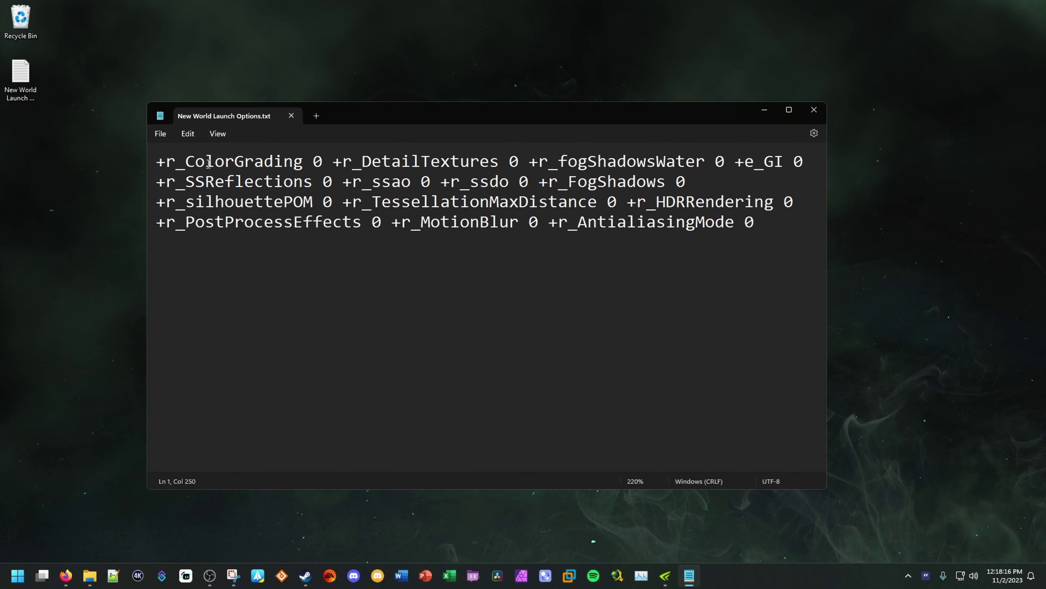
{"action": "left_click_drag", "start_coordinate": [186, 162], "coordinate": [157, 162]}
{"action": "left_click", "coordinate": [765, 227]}
{"action": "left_click", "coordinate": [345, 200]}
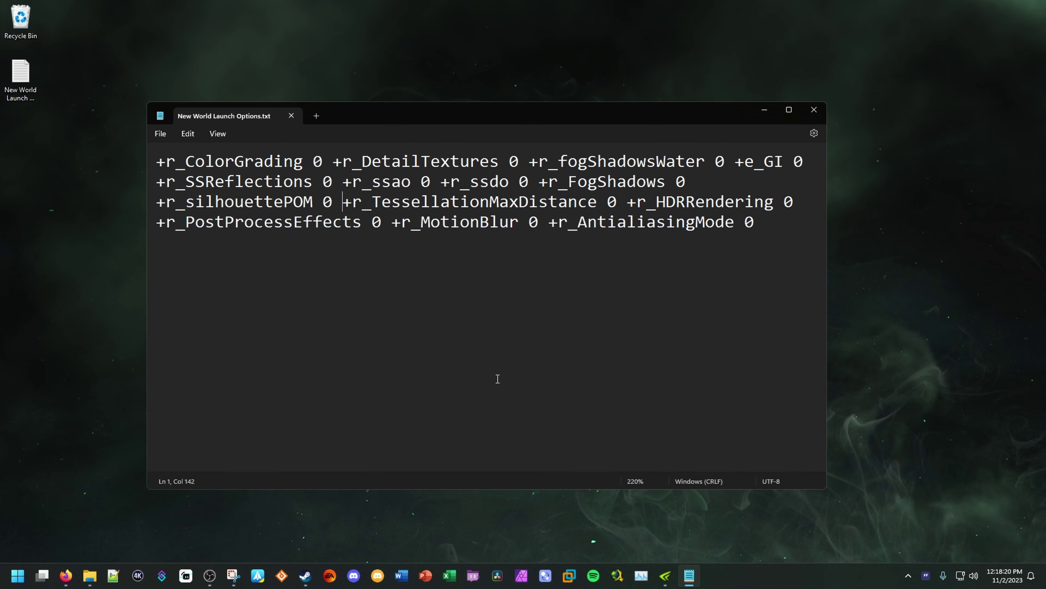
{"action": "left_click", "coordinate": [665, 576]}
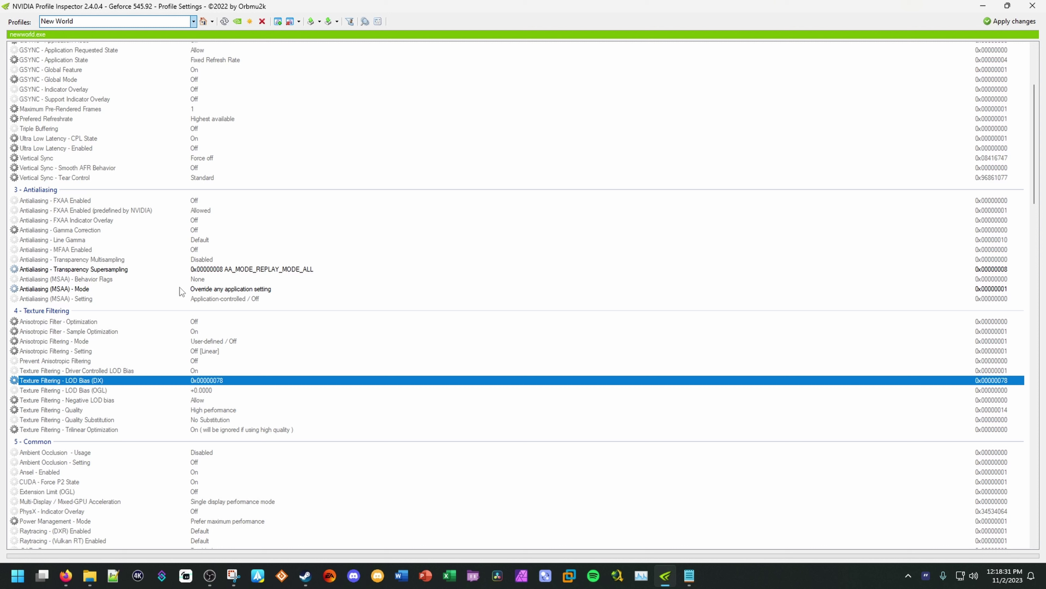
Put the LOD Bias (DX) value 0x00000078 into its edit box and select the text.
{"action": "left_click", "coordinate": [92, 380]}
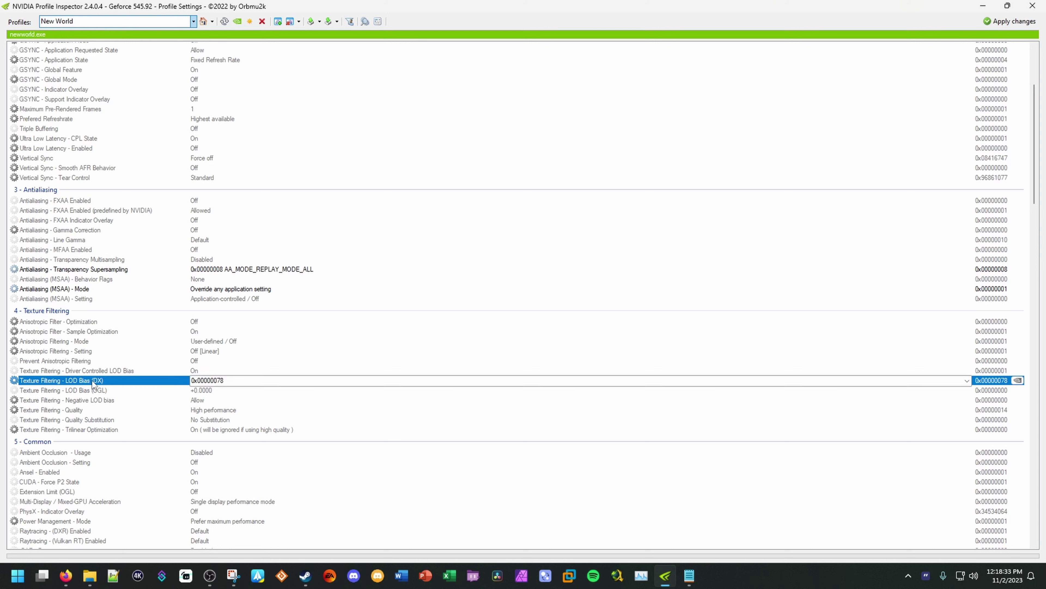
{"action": "left_click", "coordinate": [225, 378]}
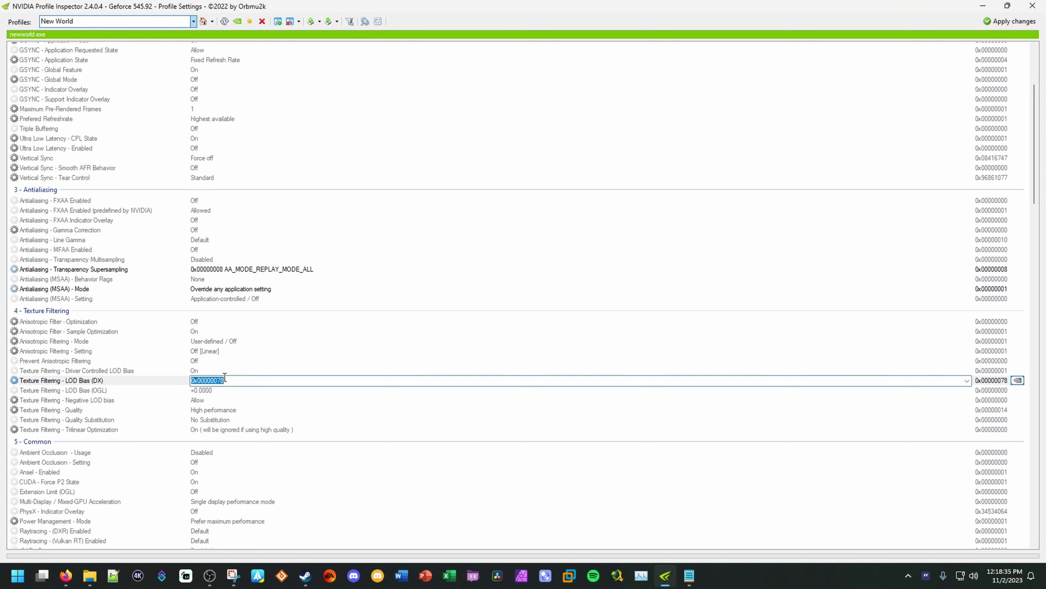
{"action": "left_click", "coordinate": [237, 380]}
{"action": "left_click_drag", "start_coordinate": [234, 382], "coordinate": [187, 380]}
{"action": "left_click", "coordinate": [231, 381]}
Minimize NVIDIA Profile Inspector to bring New World Launch Options.txt back into view.
{"action": "left_click", "coordinate": [983, 9]}
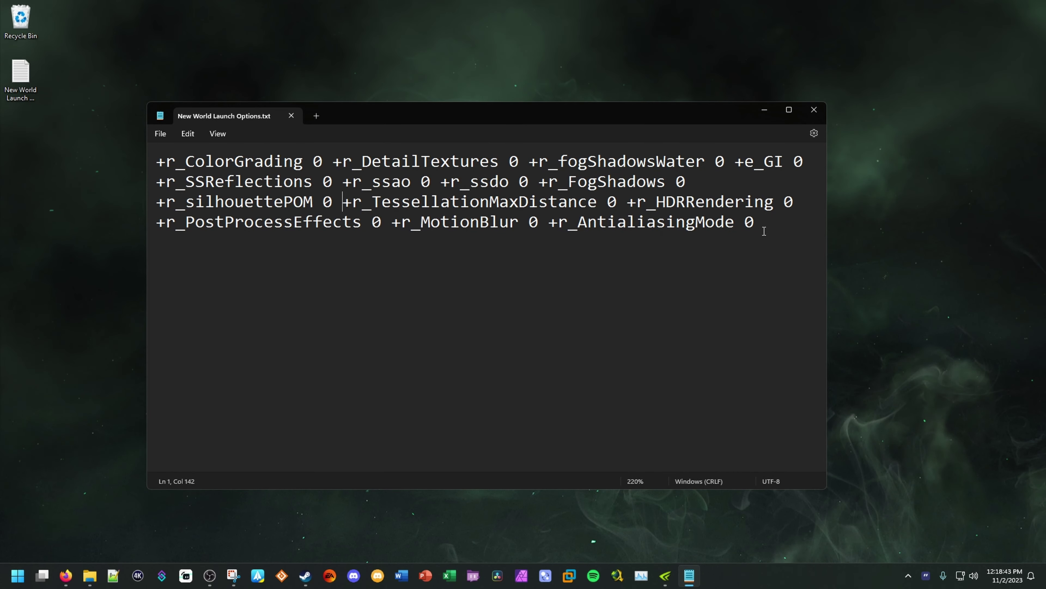